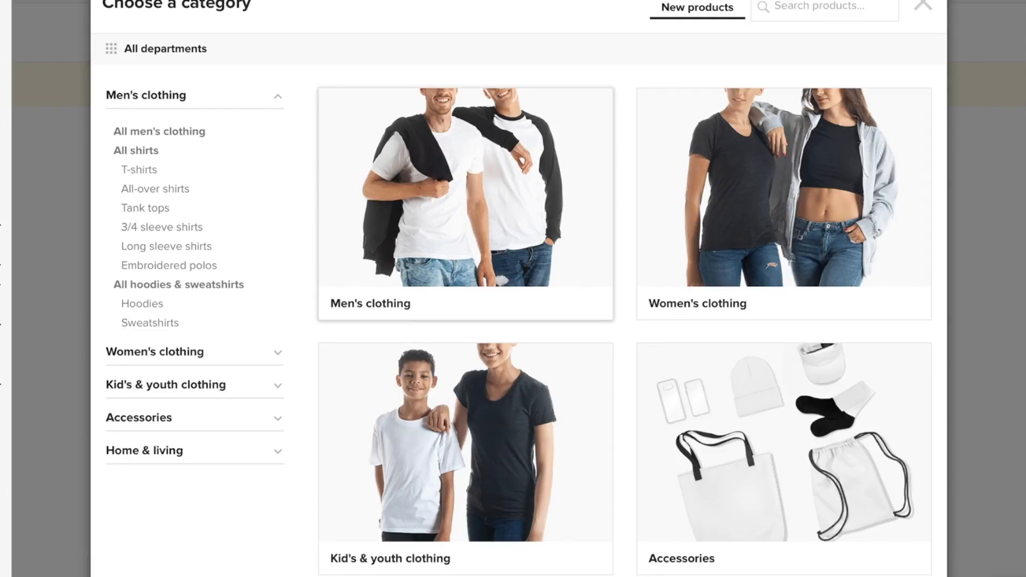
Open the Home & living category and look over the product types it offers.
scroll(780, 299, "down", 3)
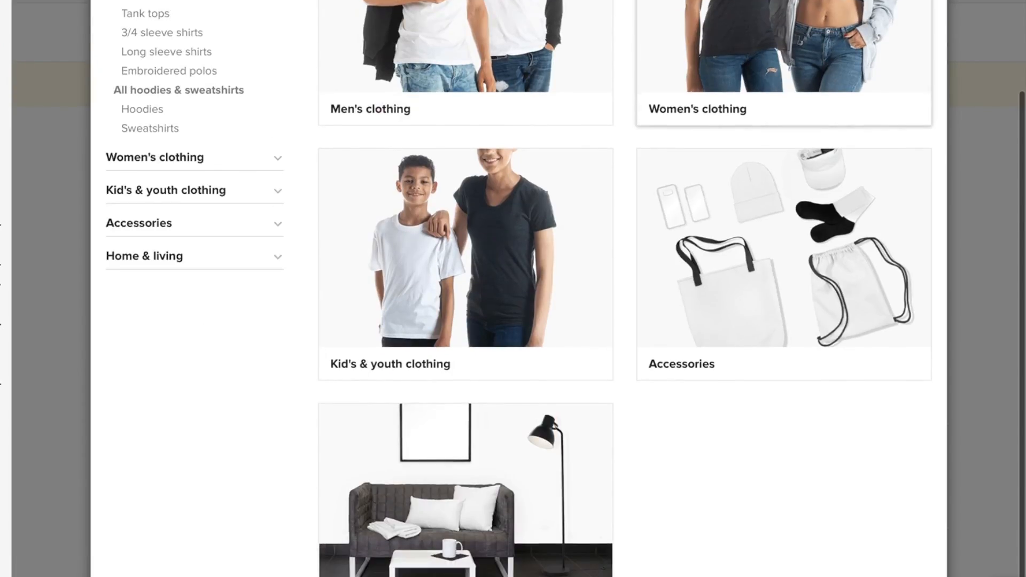
scroll(781, 299, "up", 1)
scroll(625, 300, "up", 2)
scroll(625, 300, "down", 2)
left_click(444, 507)
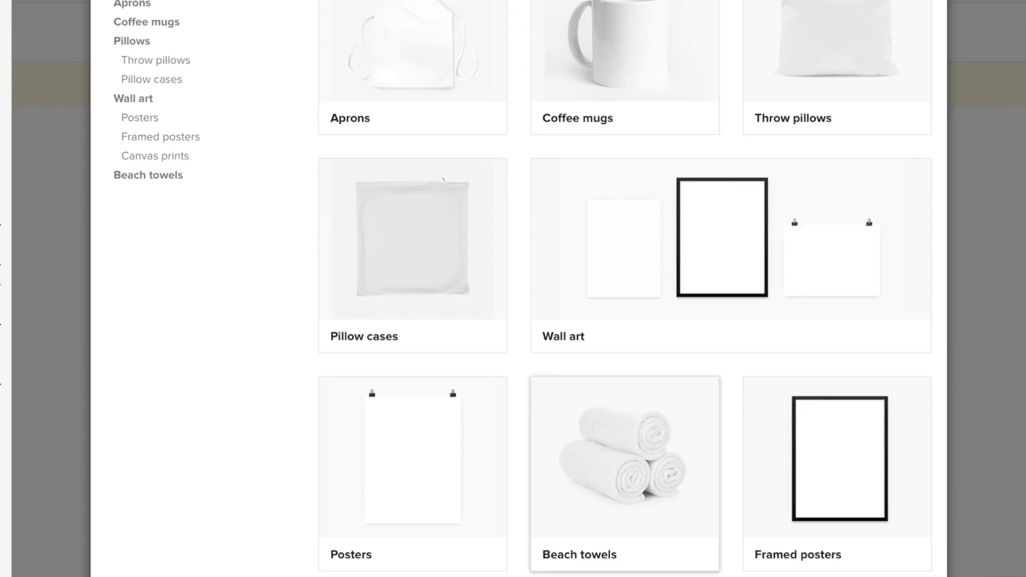
scroll(791, 460, "down", 1)
scroll(624, 288, "down", 2)
scroll(624, 288, "up", 3)
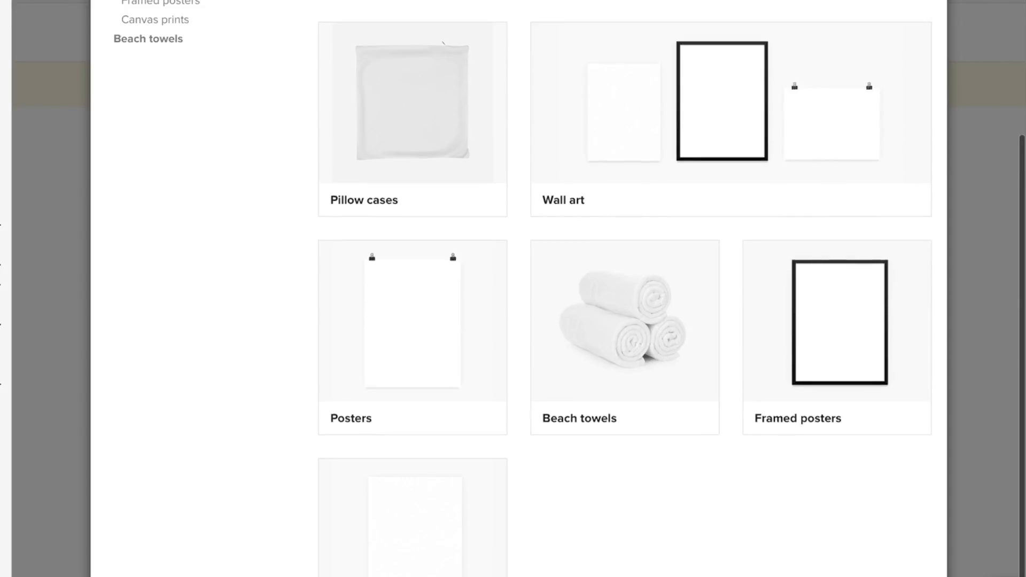
scroll(624, 289, "down", 2)
scroll(624, 288, "up", 3)
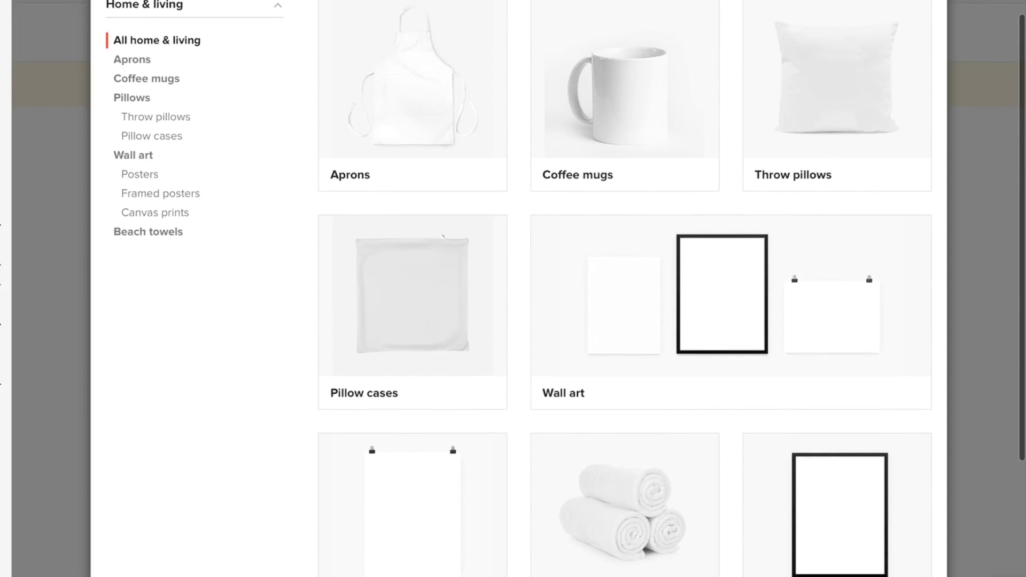
scroll(624, 289, "up", 1)
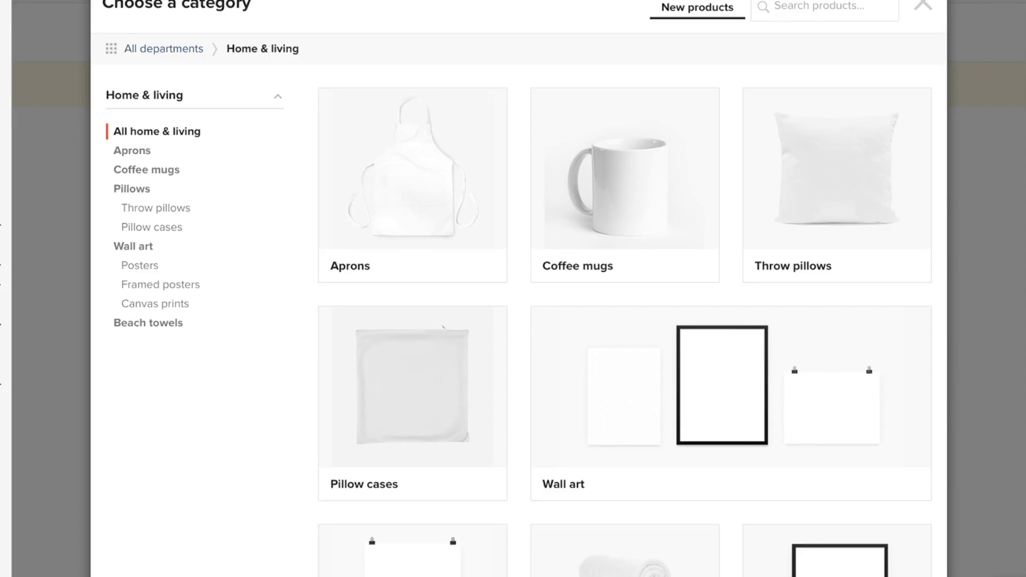
Return to all departments, open the Accessories category and look through its hats, phone cases, bags and socks.
left_click(164, 49)
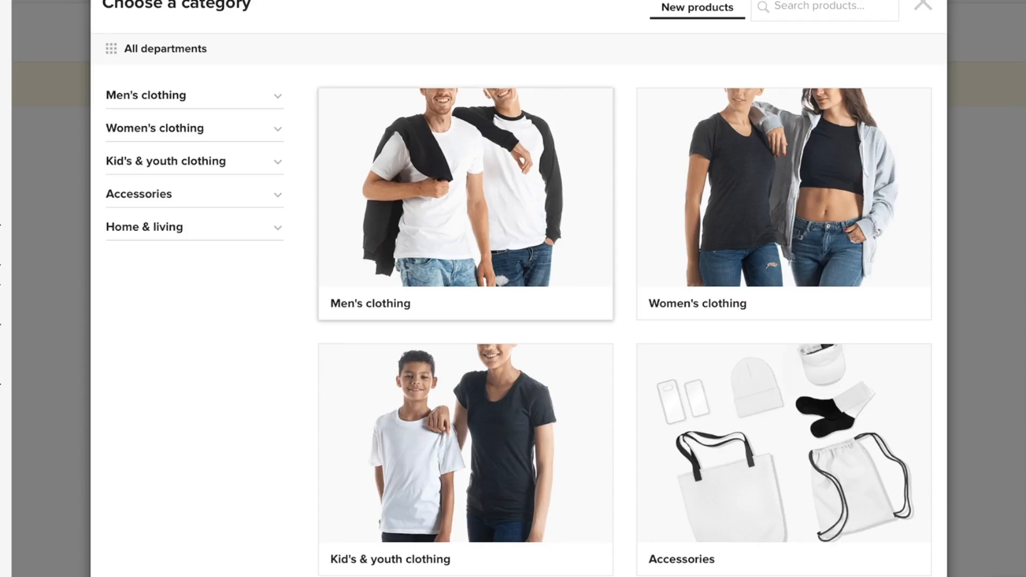
left_click(834, 427)
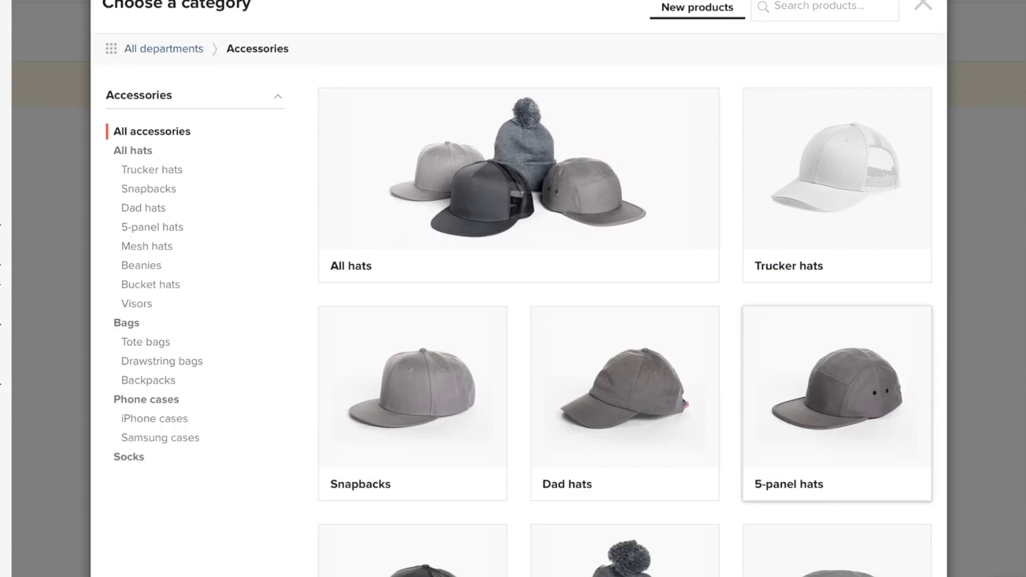
scroll(626, 331, "down", 3)
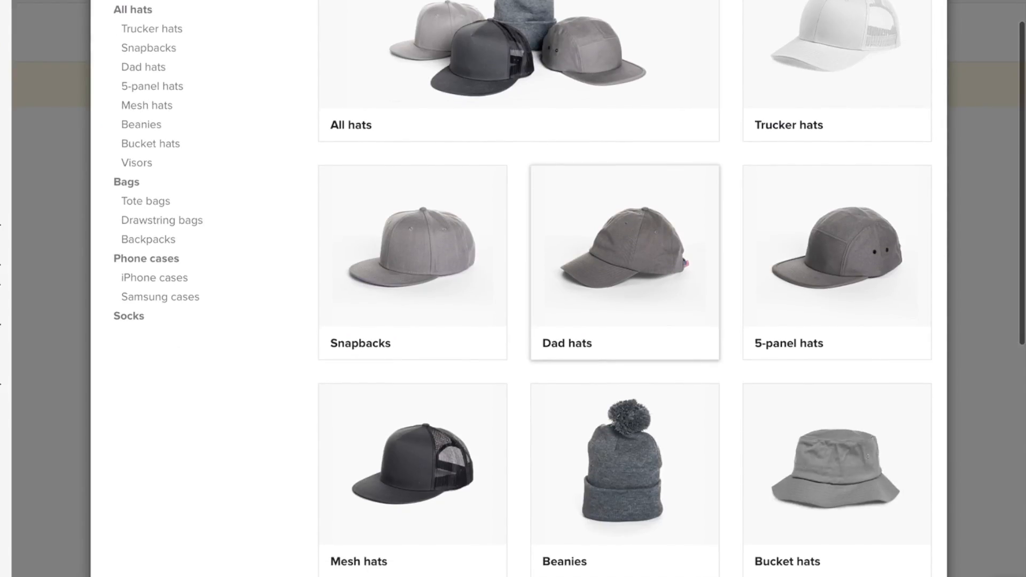
scroll(626, 267, "down", 4)
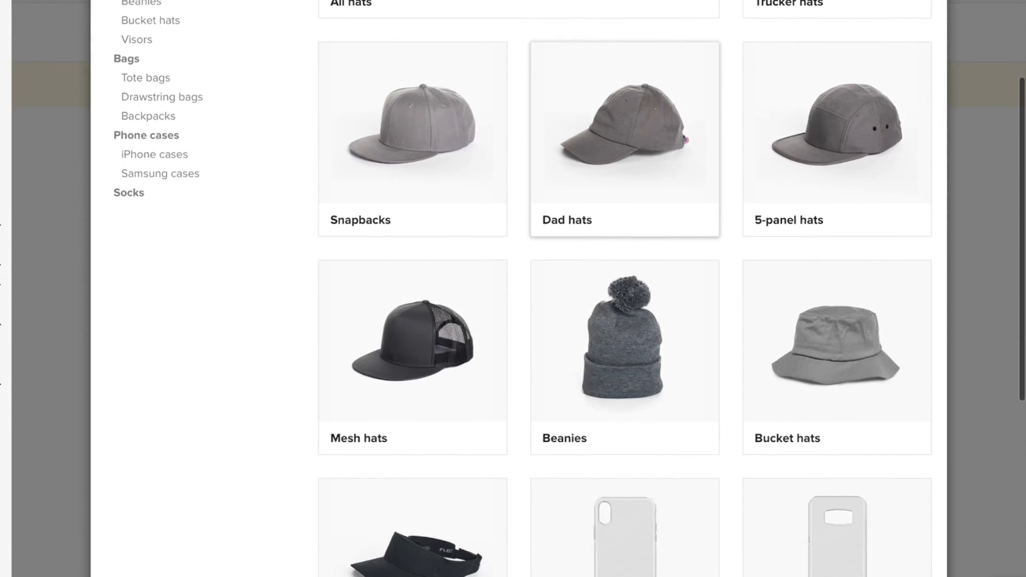
scroll(625, 267, "down", 2)
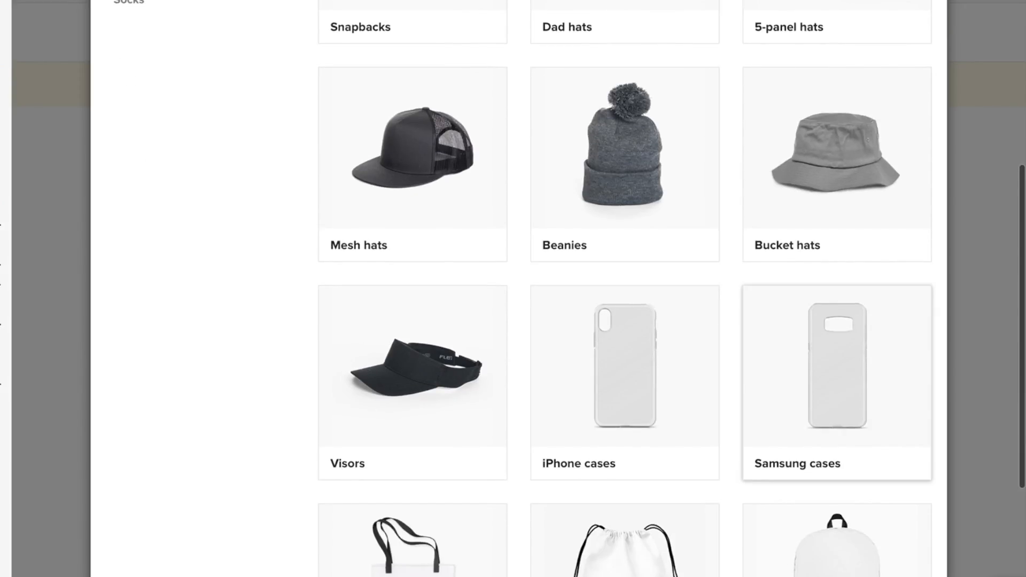
scroll(836, 428, "down", 3)
scroll(878, 490, "down", 2)
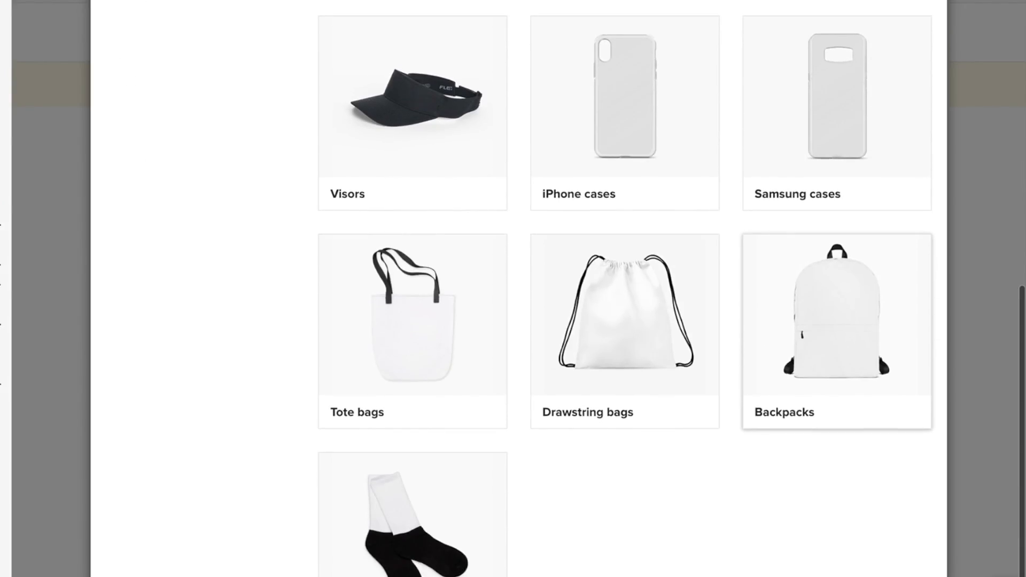
scroll(878, 489, "up", 4)
scroll(837, 433, "up", 7)
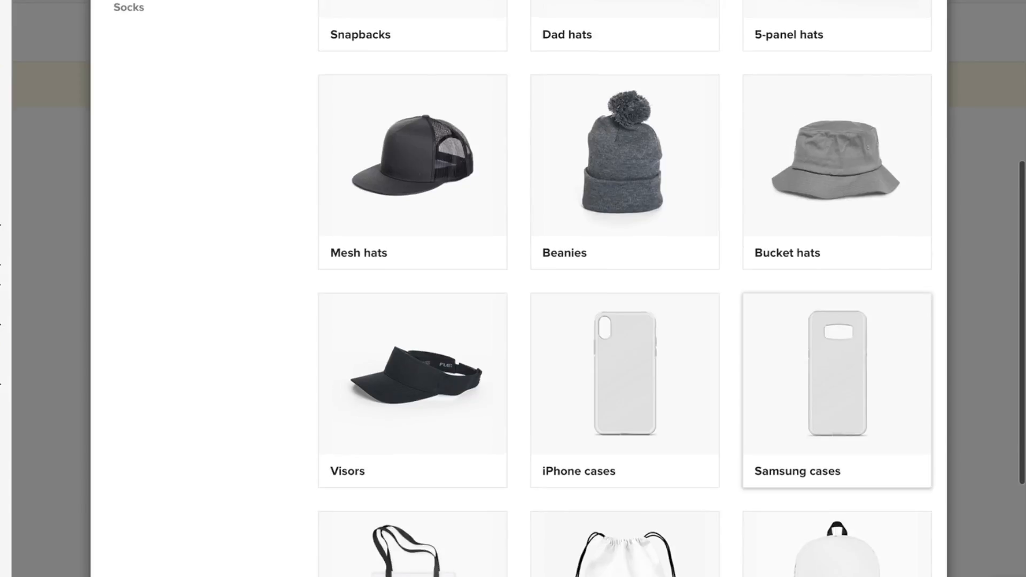
scroll(837, 433, "up", 4)
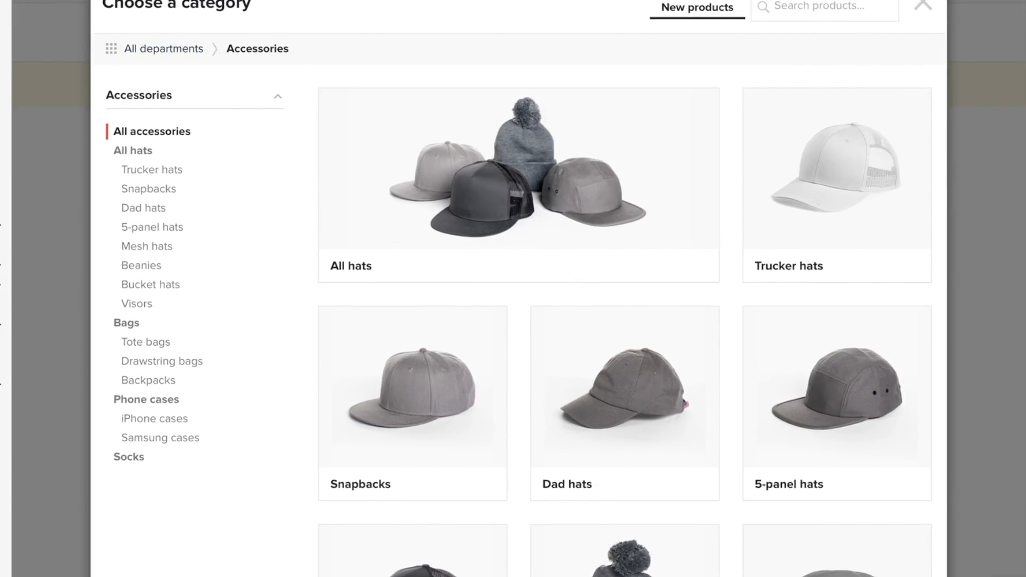
Return to all departments and open the All shirts listing within Men's clothing.
left_click(163, 49)
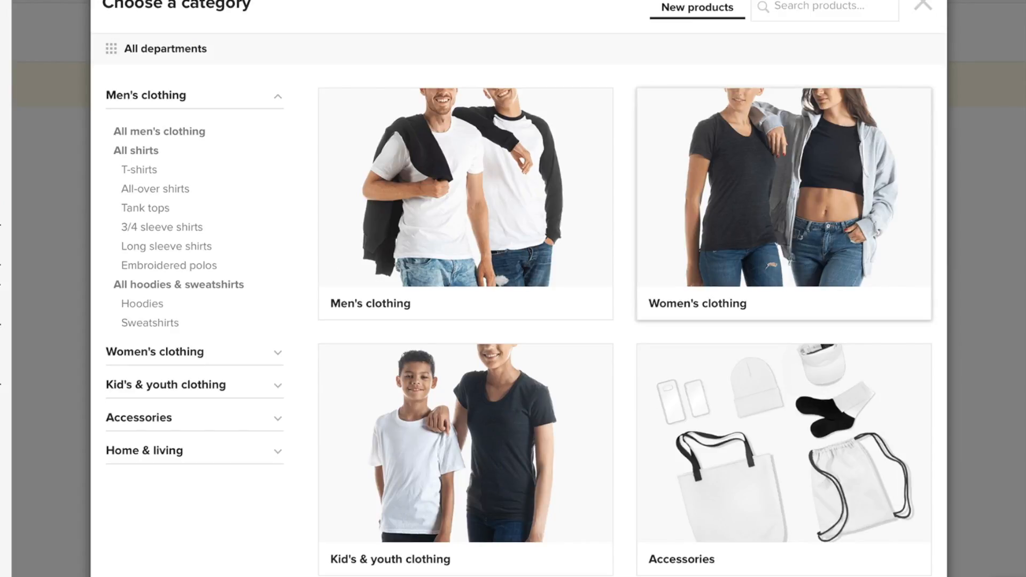
left_click(466, 203)
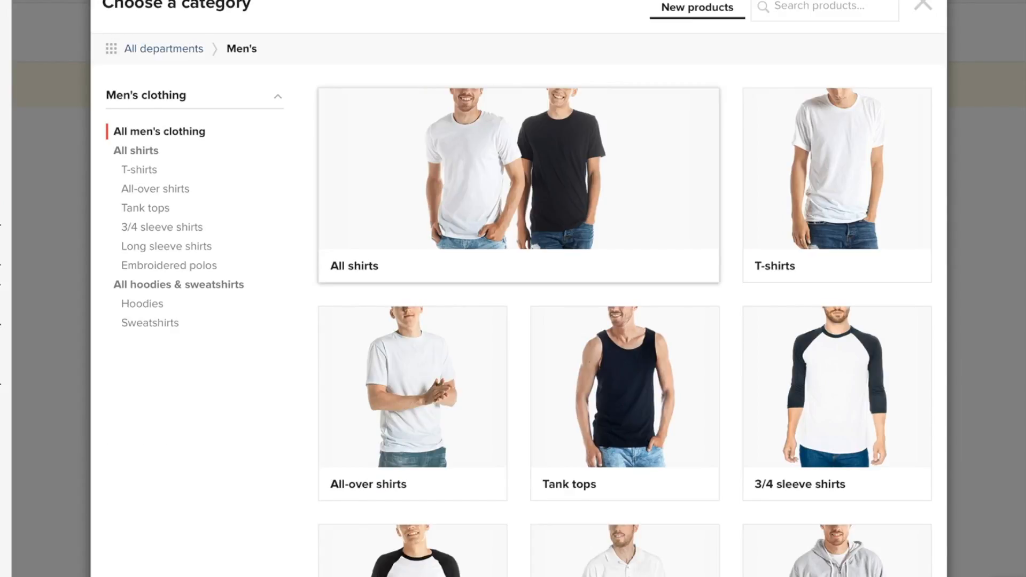
left_click(466, 203)
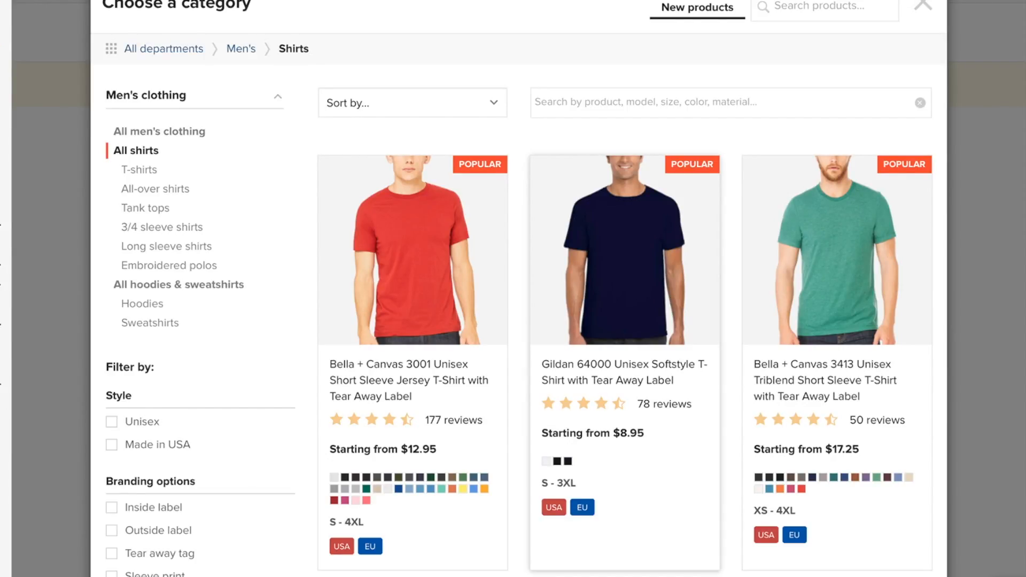
Look through the first page of men's shirts, examining the models, starting prices, colors and available filters.
scroll(625, 508, "down", 3)
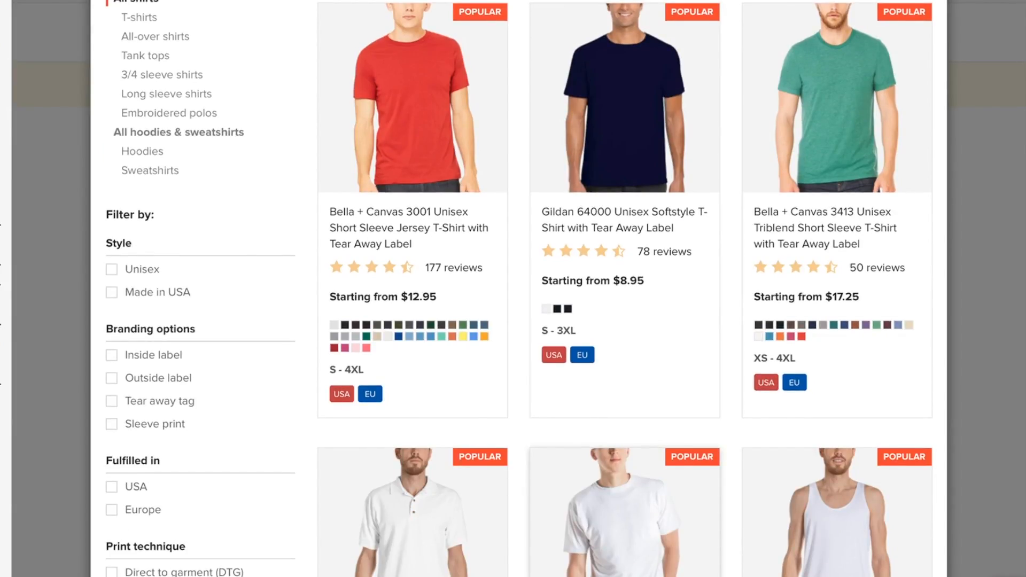
scroll(625, 374, "down", 10)
scroll(625, 374, "down", 6)
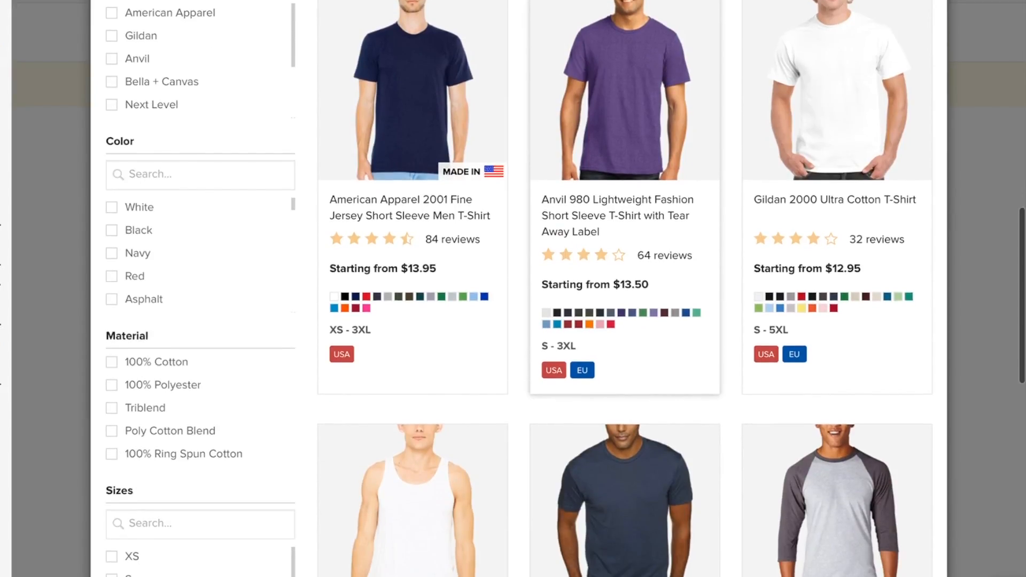
scroll(626, 374, "down", 5)
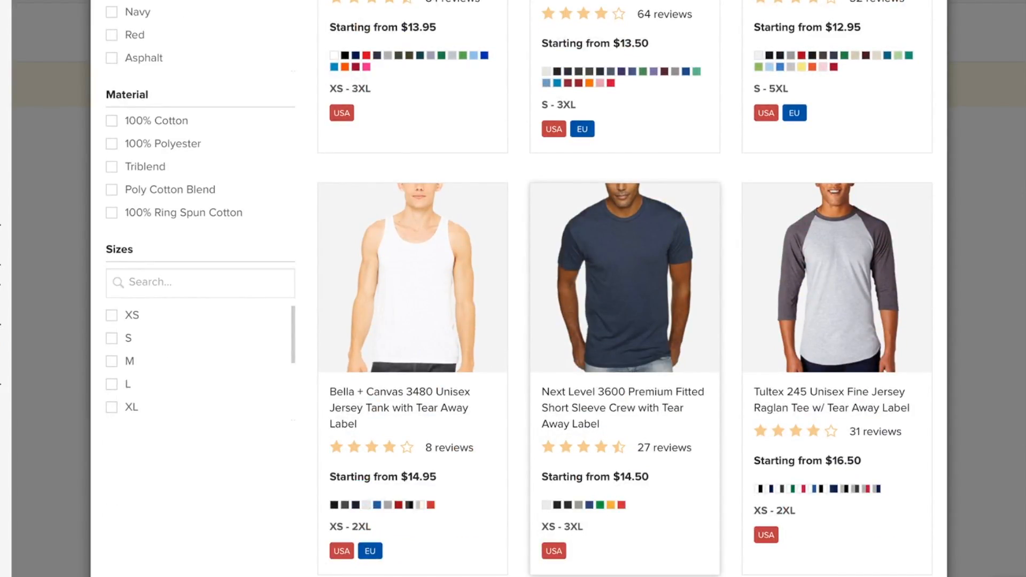
scroll(626, 374, "down", 6)
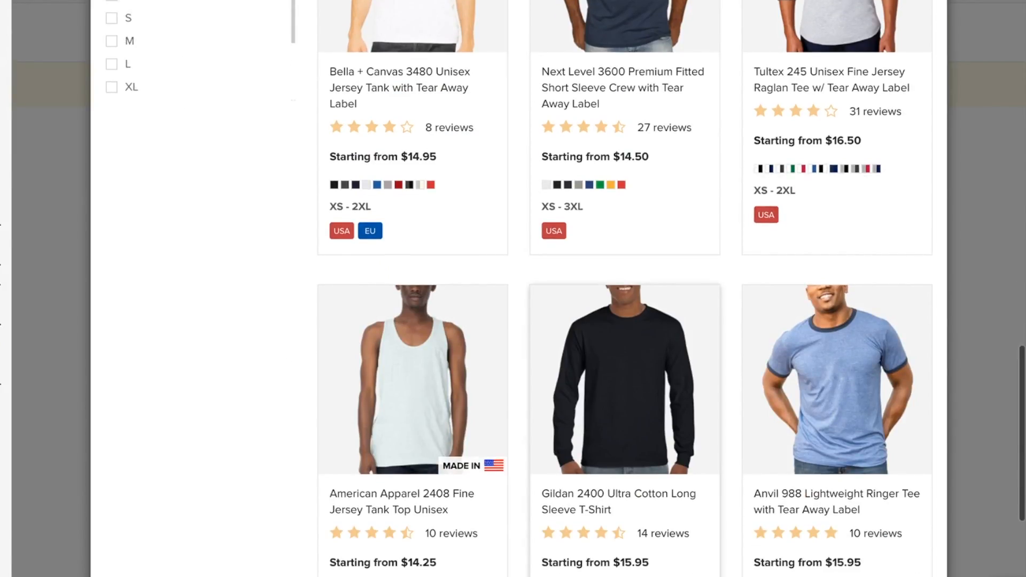
scroll(626, 374, "down", 12)
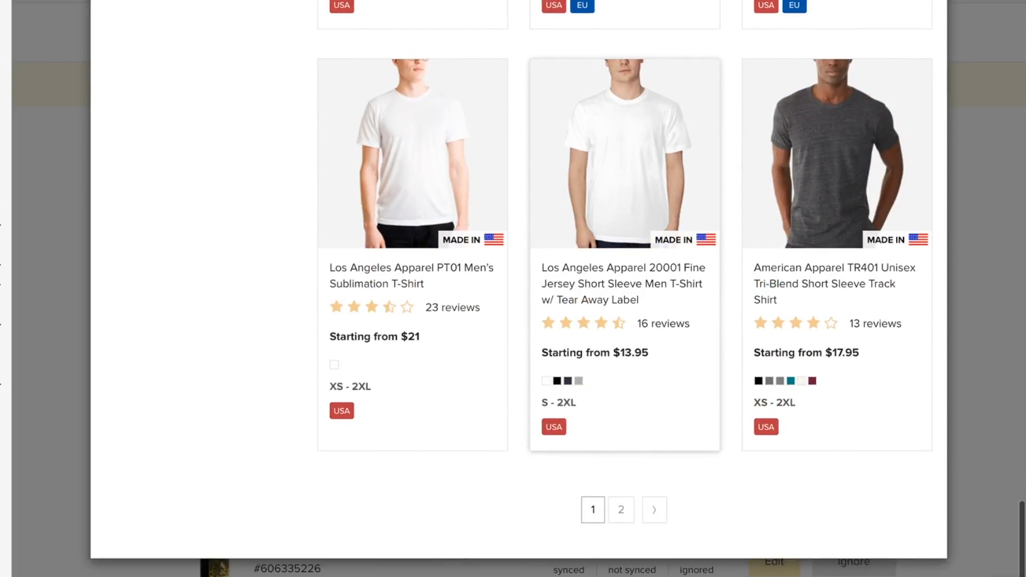
scroll(625, 321, "up", 15)
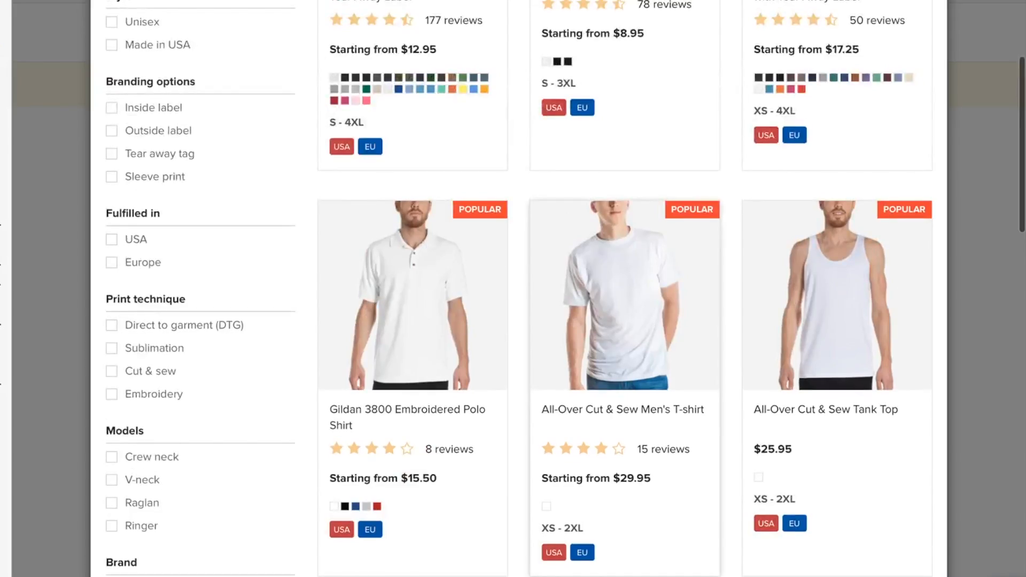
scroll(625, 321, "up", 2)
scroll(625, 320, "up", 3)
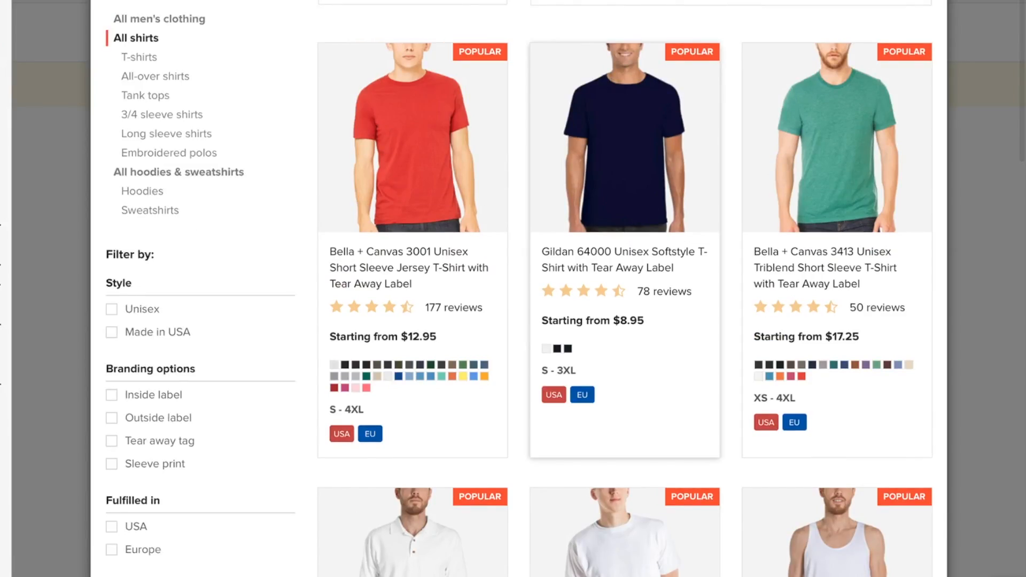
scroll(626, 321, "up", 1)
Choose the Bella + Canvas 3001 Unisex Short Sleeve Jersey T-Shirt and select all of its colors.
left_click(413, 225)
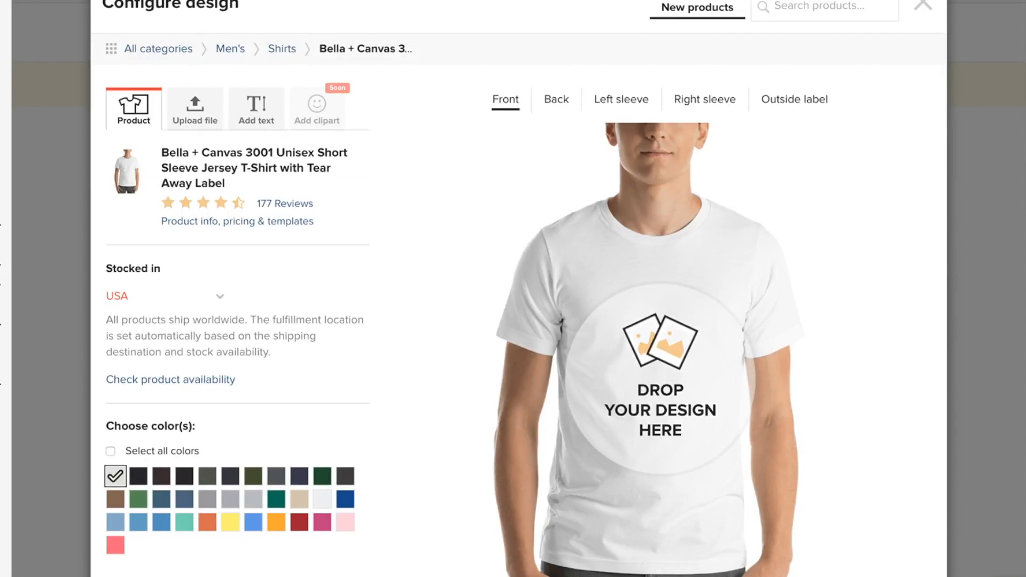
left_click(110, 451)
scroll(518, 289, "down", 3)
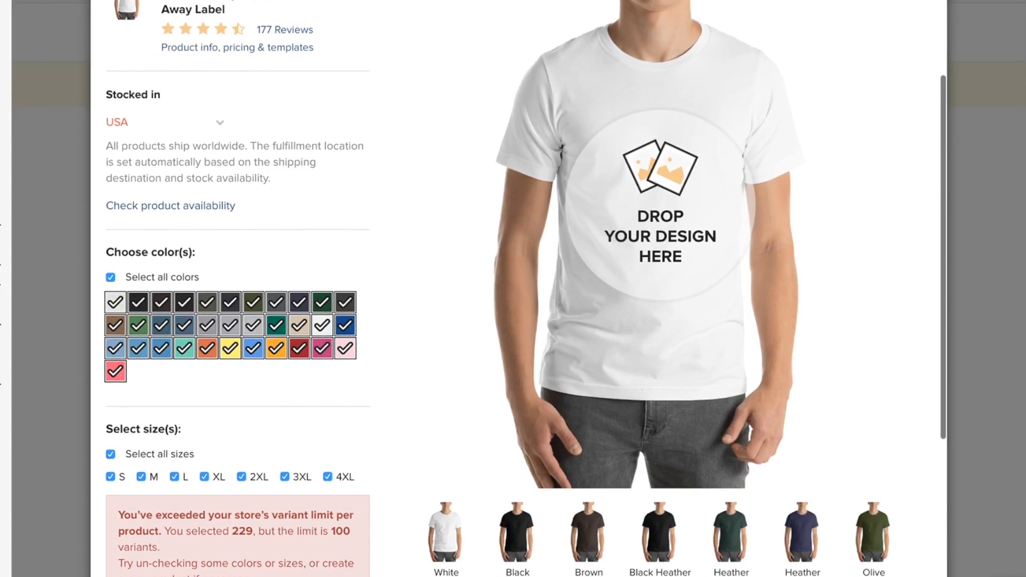
Deselect the pale pink, magenta, Gold, Heather True Royal, Aqua and Heather Blue colors, plus the blue between Aqua and Heather Blue.
left_click(345, 352)
left_click(322, 350)
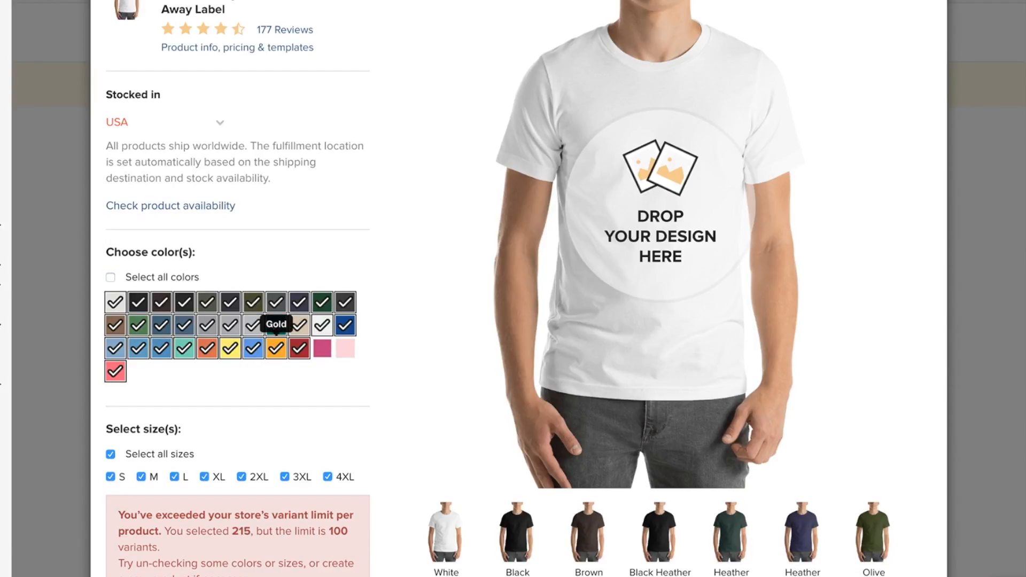
left_click(276, 350)
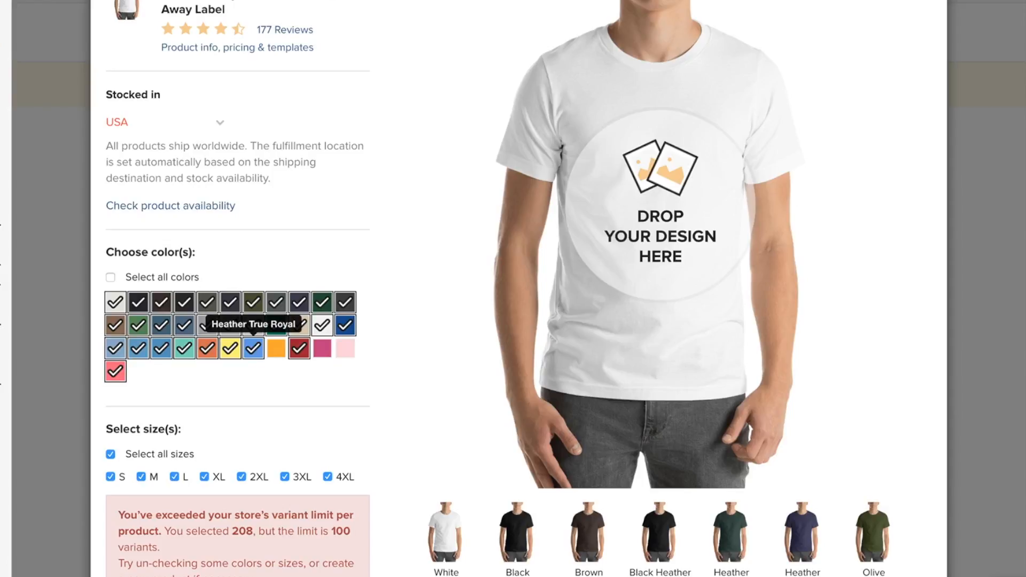
left_click(254, 350)
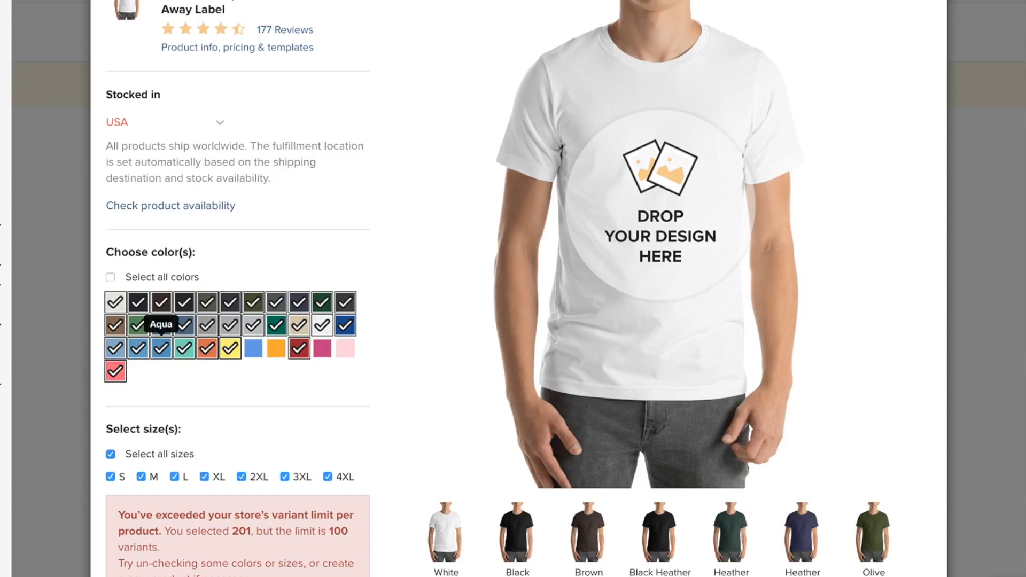
left_click(161, 348)
left_click(138, 348)
left_click(115, 348)
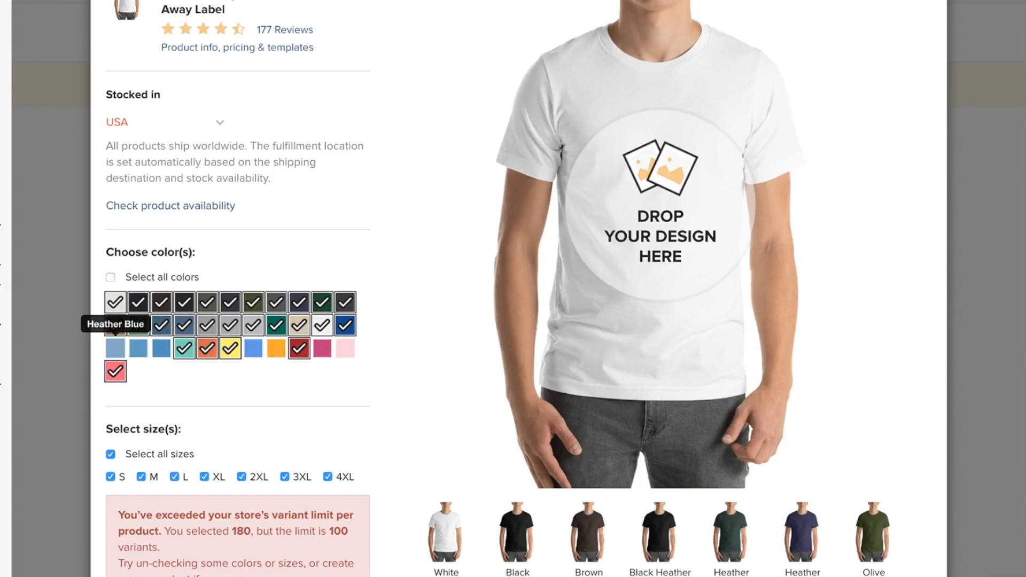
Deselect the Yellow, mint green and coral shirt colors, removing and restoring True Royal.
left_click(346, 324)
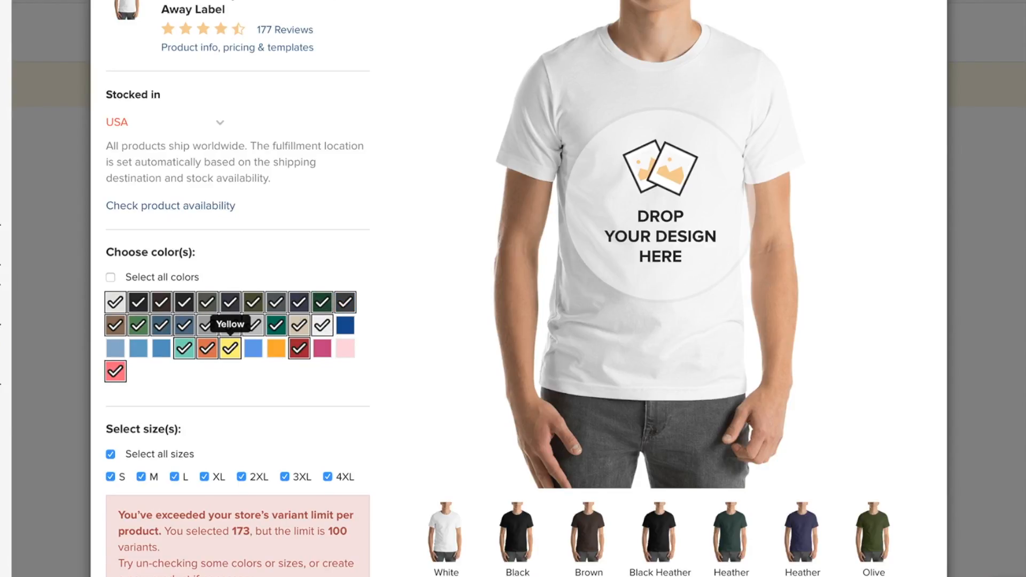
left_click(230, 348)
left_click(184, 348)
left_click(115, 371)
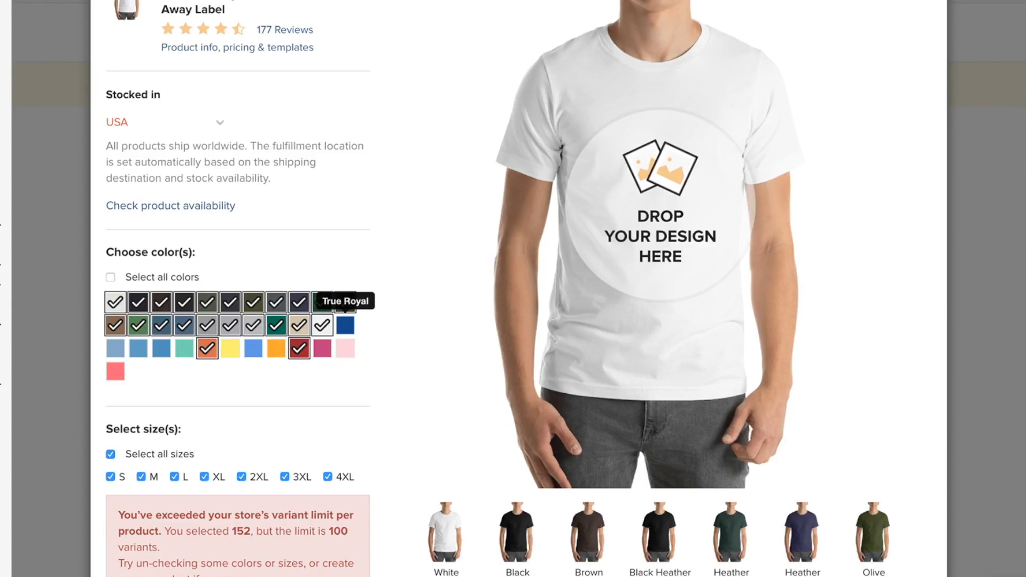
left_click(345, 325)
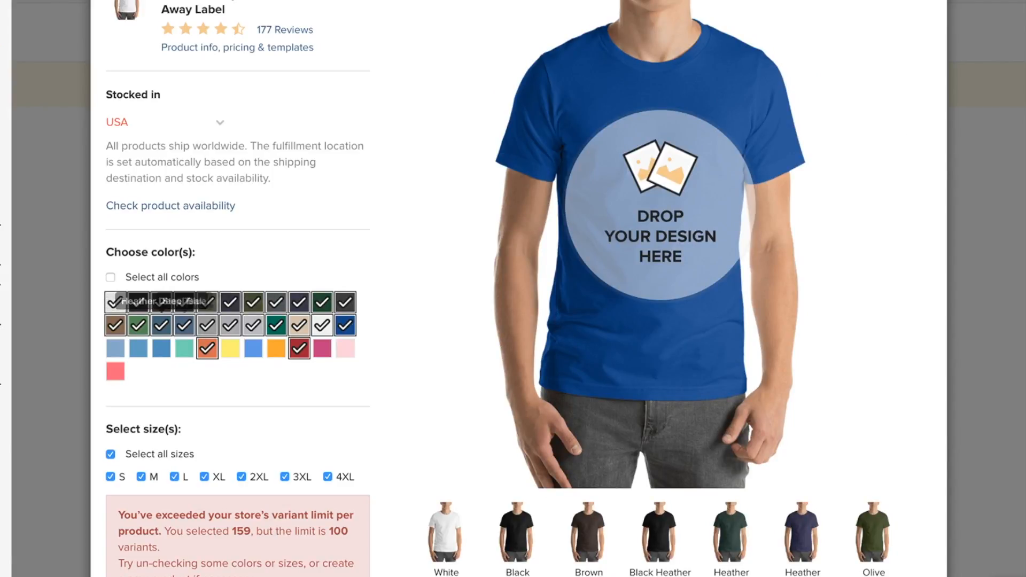
Deselect the two adjacent mid-gray shirt colors left of Silver, the heather navy color and Black Heather.
left_click(207, 325)
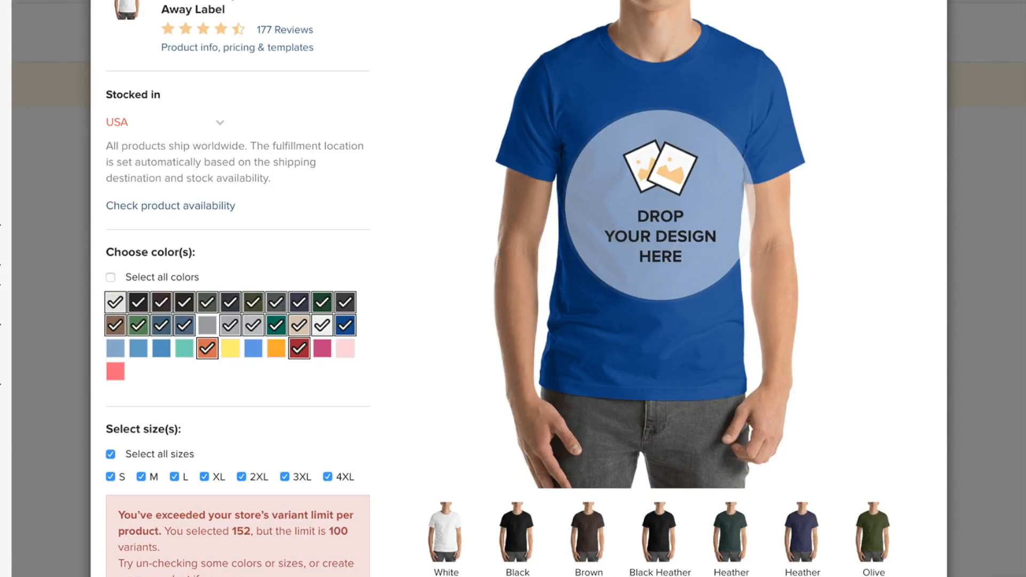
left_click(230, 325)
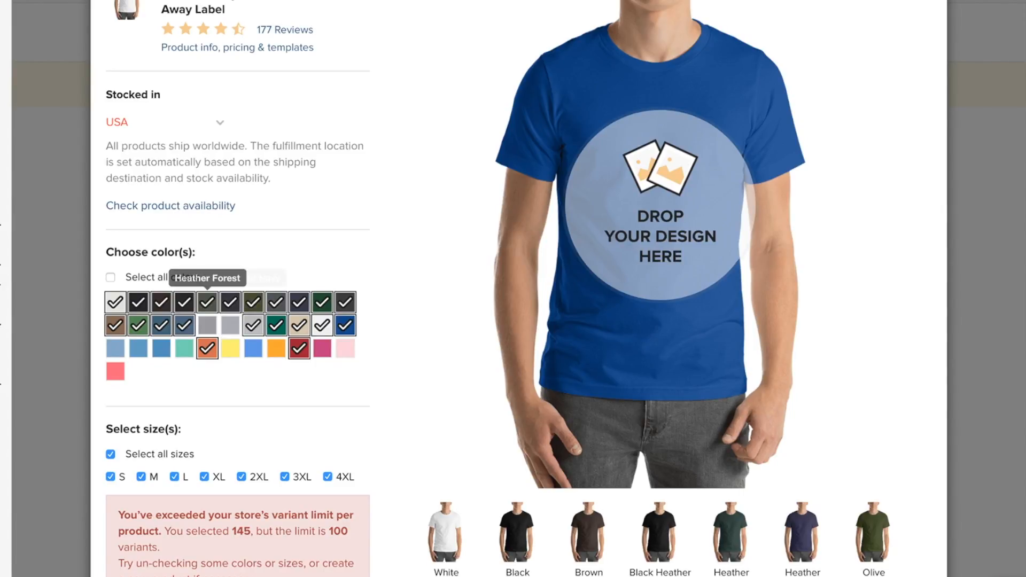
left_click(231, 303)
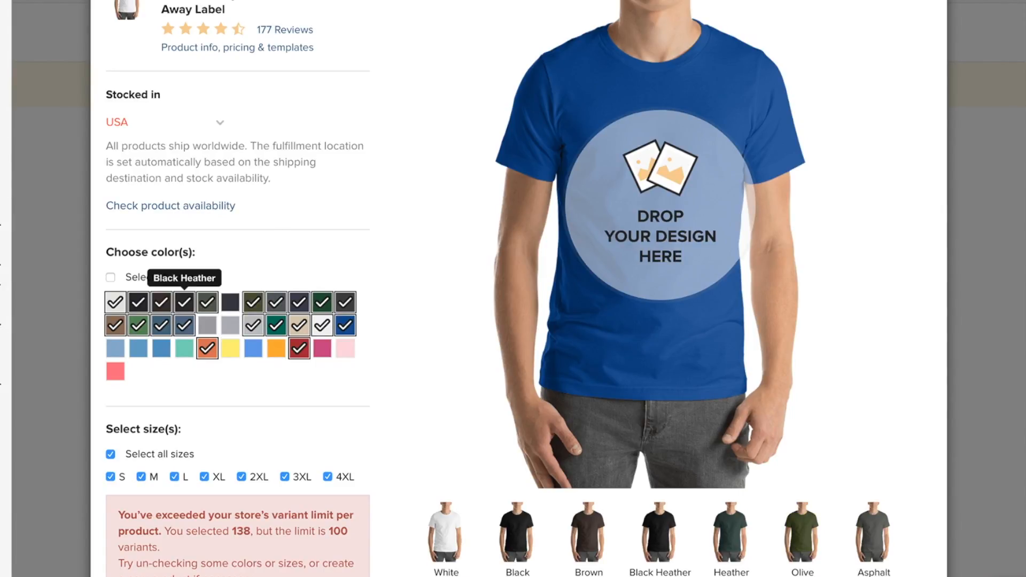
left_click(184, 302)
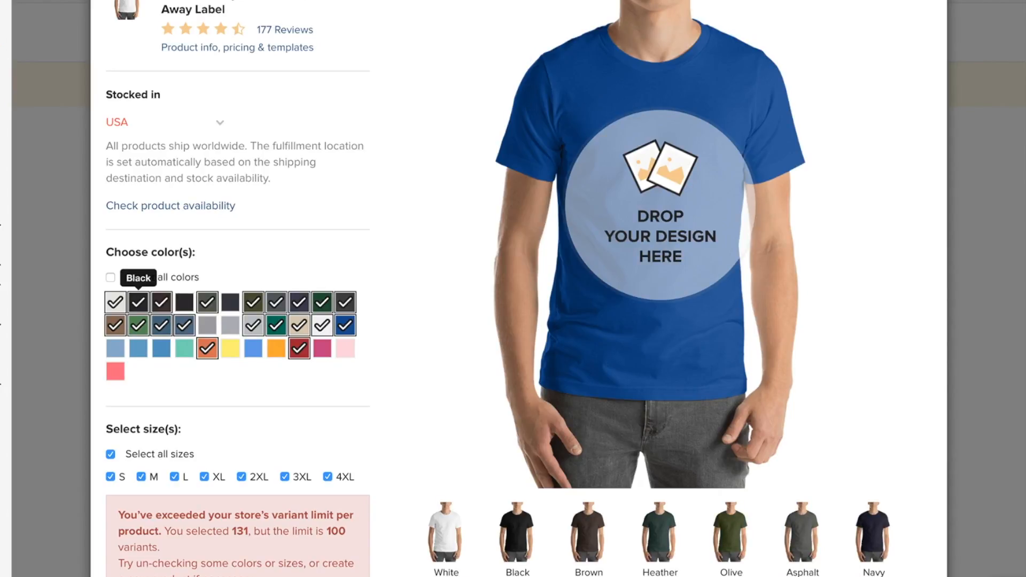
Deselect the Brown, light brown, dark gray beside Forest, Ash and beige shirt colors.
left_click(161, 303)
left_click(115, 325)
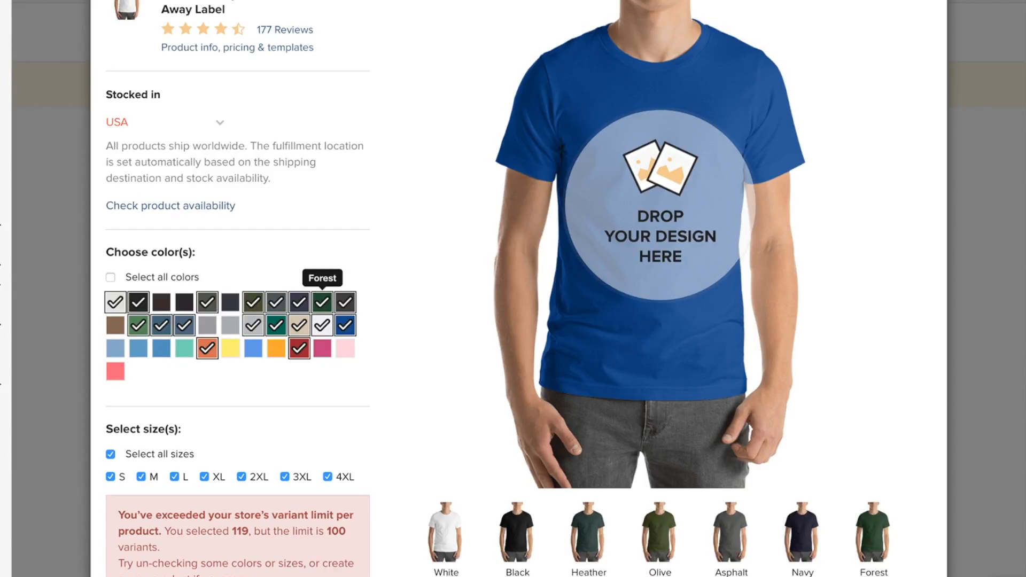
left_click(345, 302)
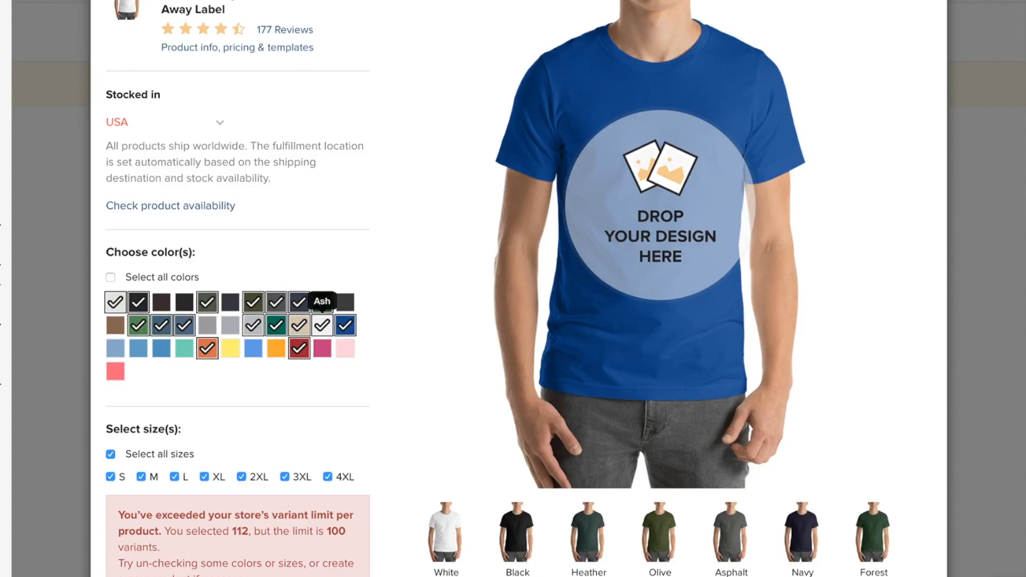
left_click(323, 325)
left_click(299, 325)
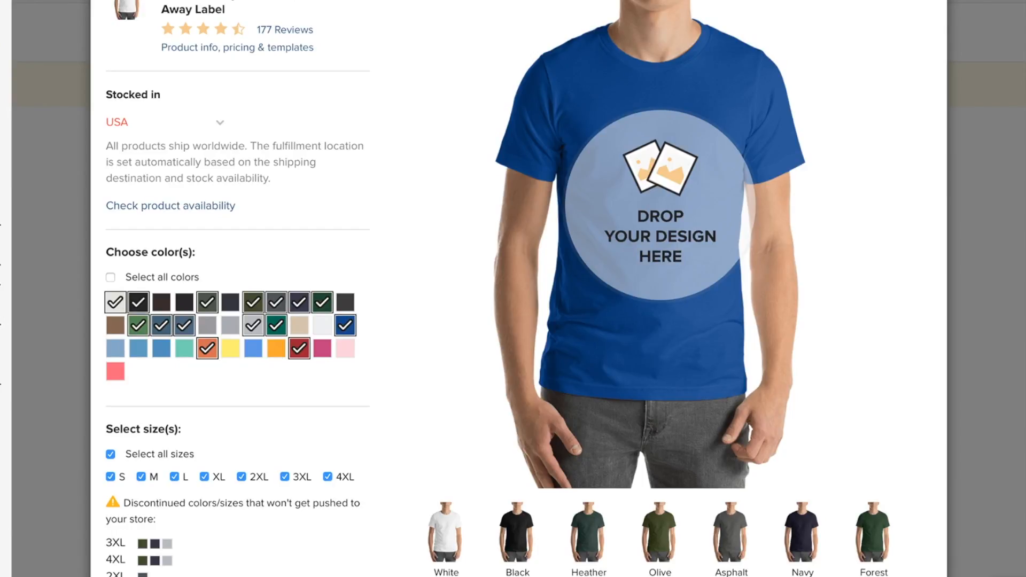
Add the navytee.ai design from the store's file library to the front of the shirt.
scroll(518, 288, "up", 4)
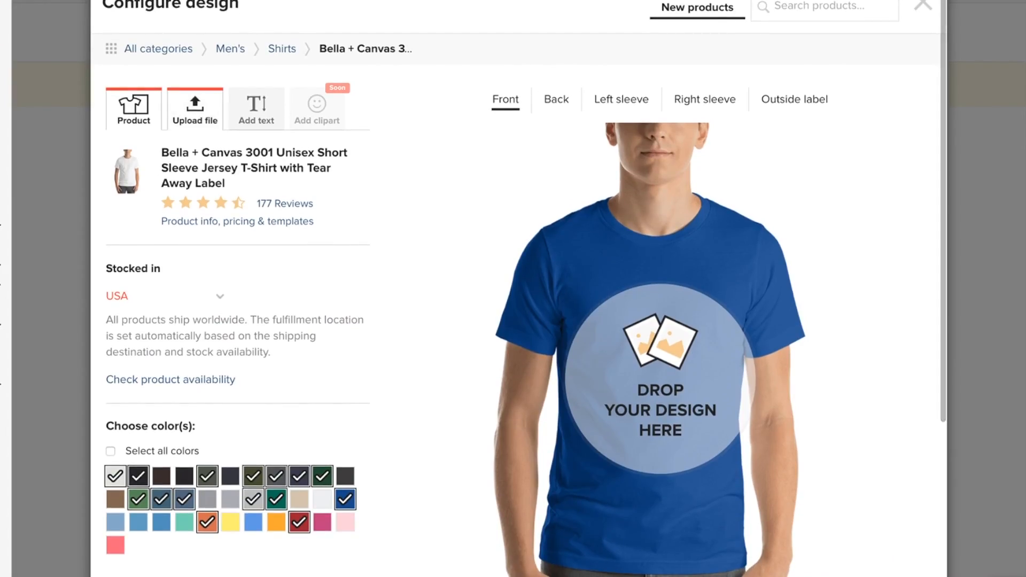
left_click(195, 112)
left_click(238, 308)
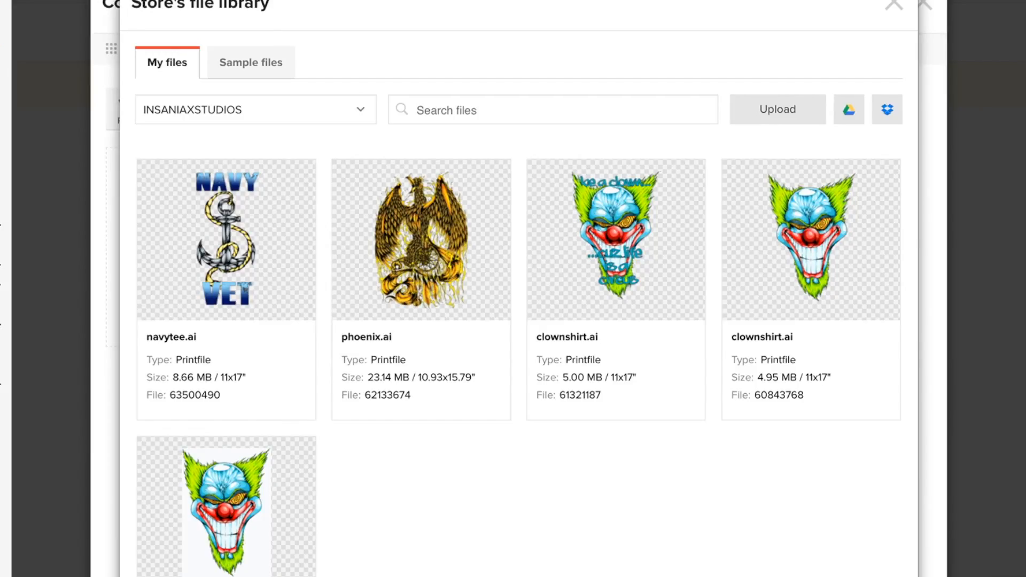
left_click(226, 236)
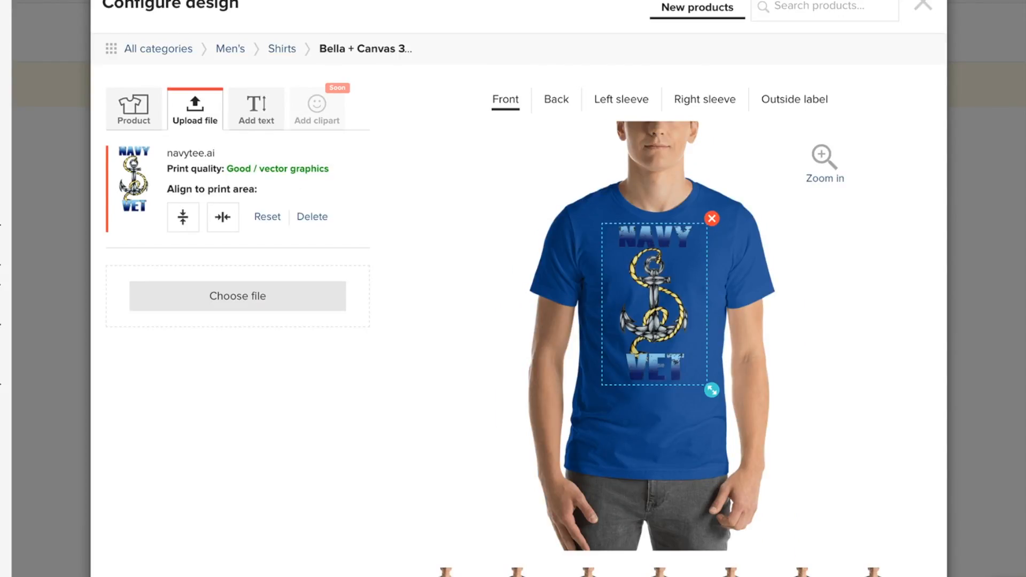
Enlarge the navytee.ai design slightly and center it vertically and horizontally in the front print area, fine-tuning its position.
left_click_drag(712, 390, 712, 392)
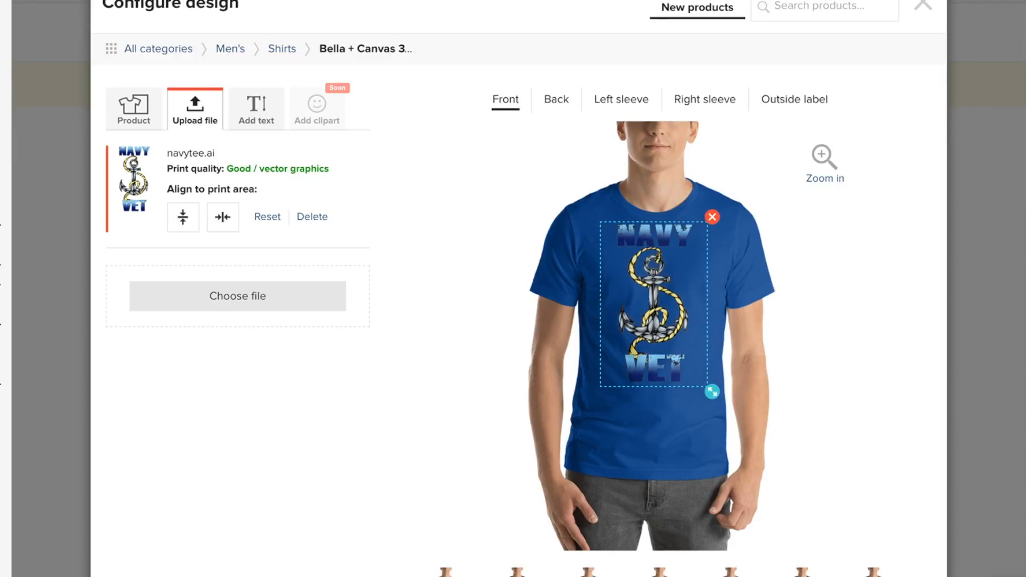
left_click_drag(654, 305, 654, 306)
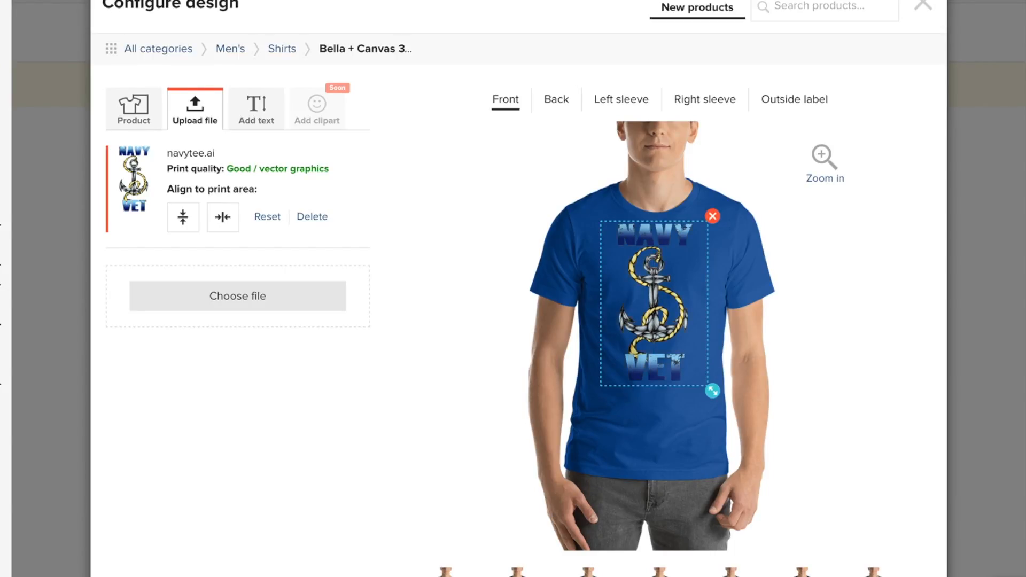
scroll(654, 303, "down", 1)
left_click_drag(654, 302, 654, 304)
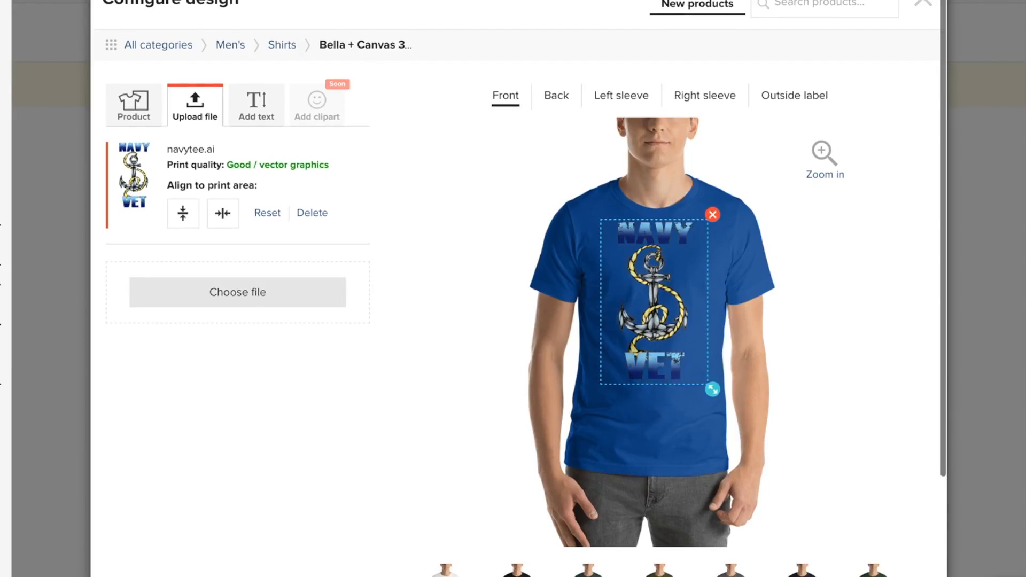
left_click(183, 213)
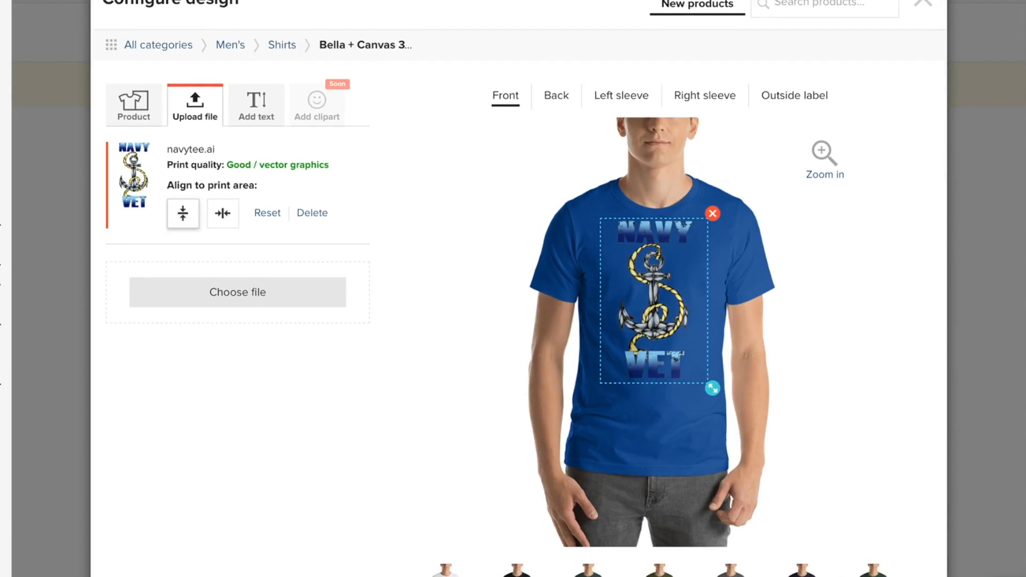
left_click(223, 213)
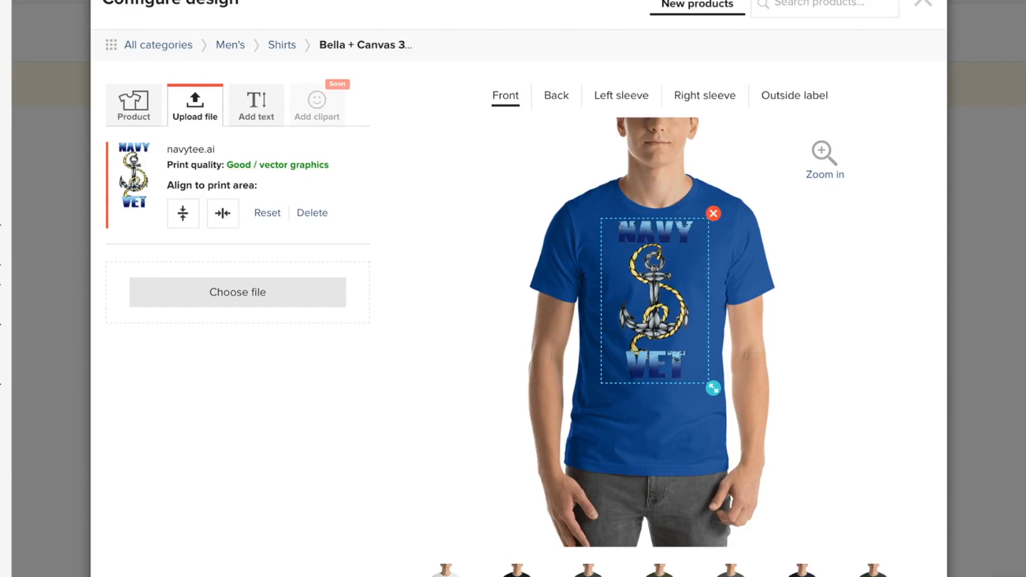
scroll(518, 288, "down", 1)
left_click_drag(655, 297, 654, 296)
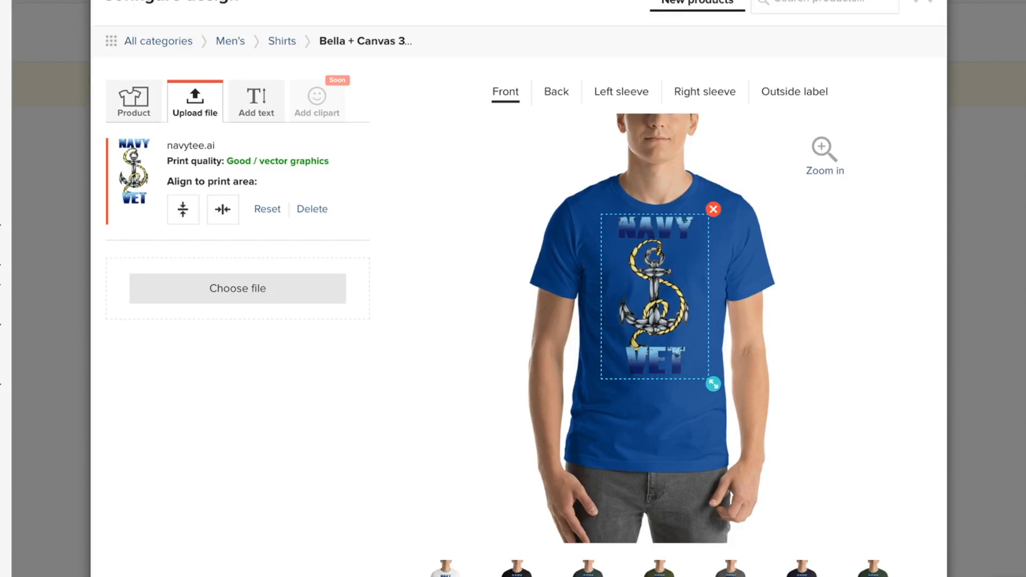
Preview the design on the White, Black, Heather Forest, Olive, Asphalt, Navy, Silver, Steel Blue and True Royal shirts, checking how well it shows.
scroll(655, 321, "down", 2)
left_click(447, 516)
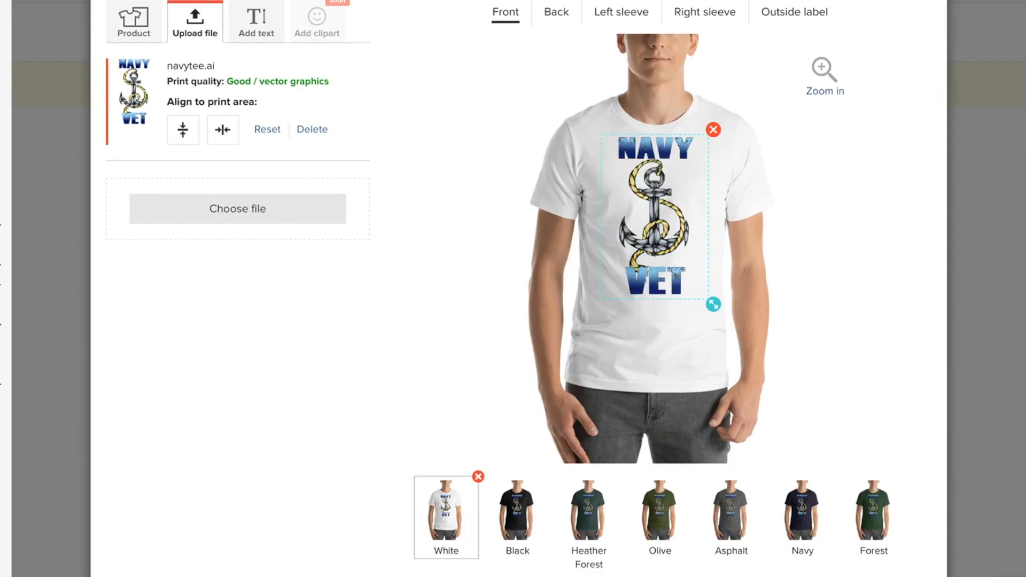
left_click(518, 516)
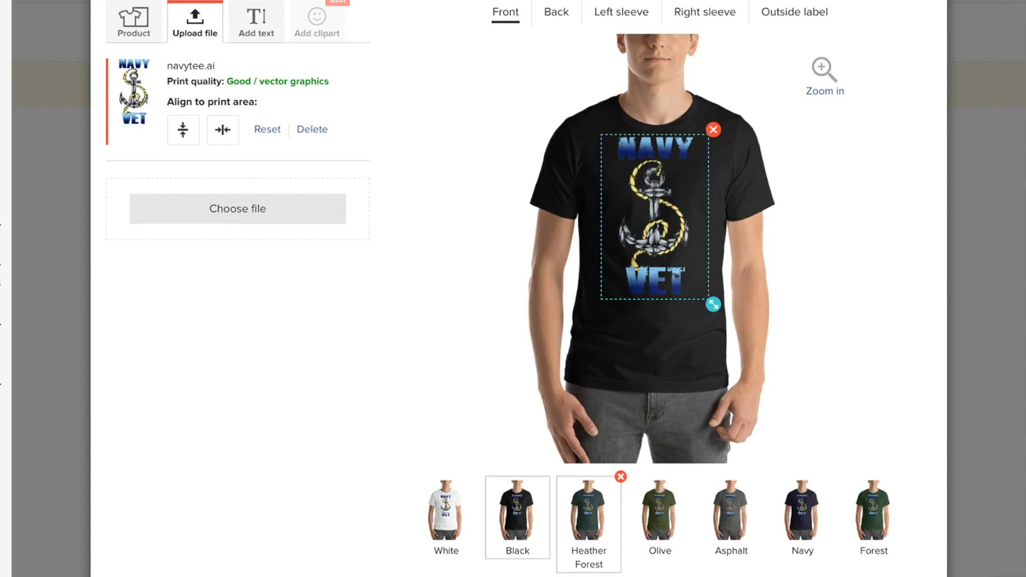
left_click(589, 513)
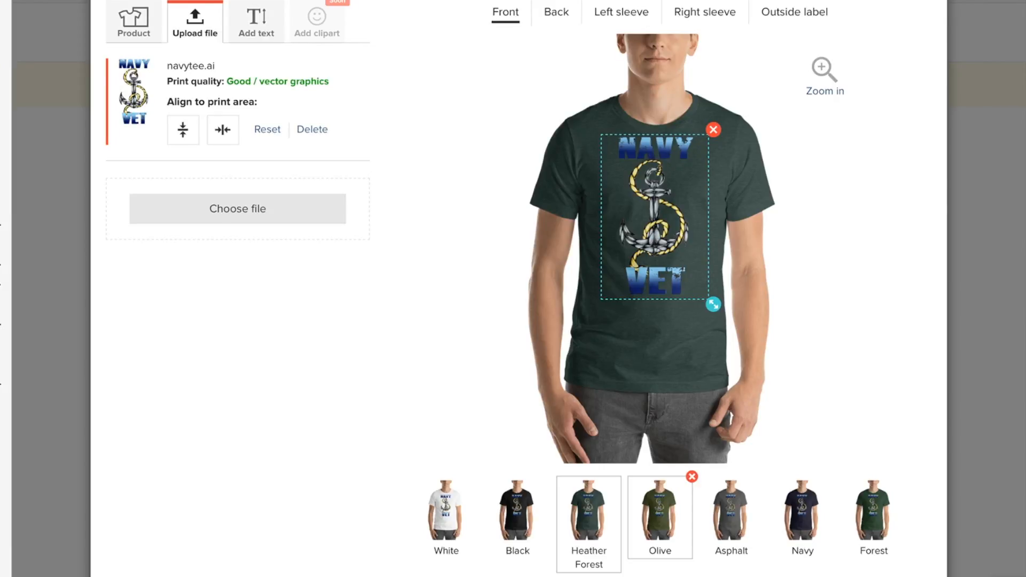
left_click(659, 513)
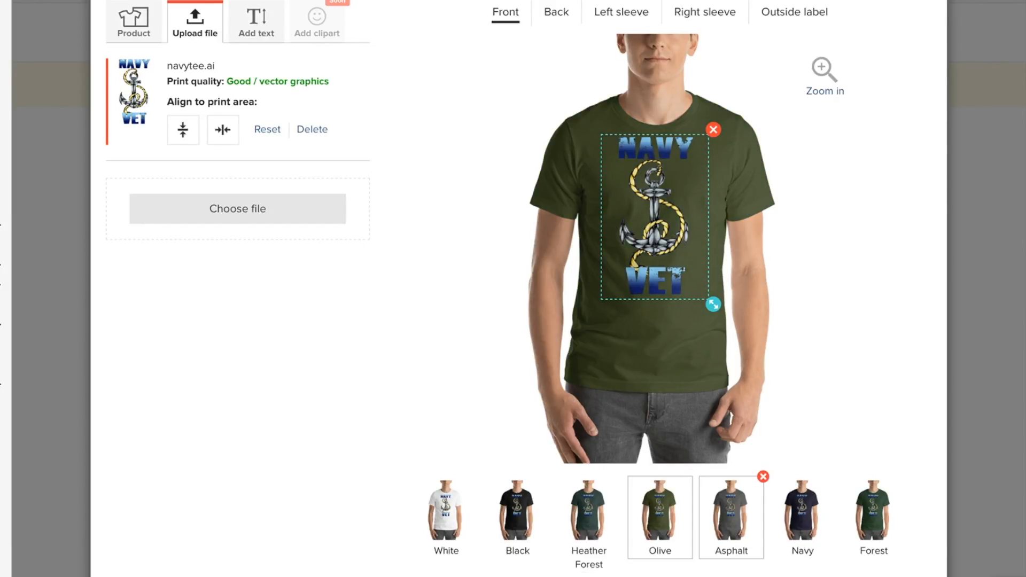
left_click(731, 513)
left_click(803, 513)
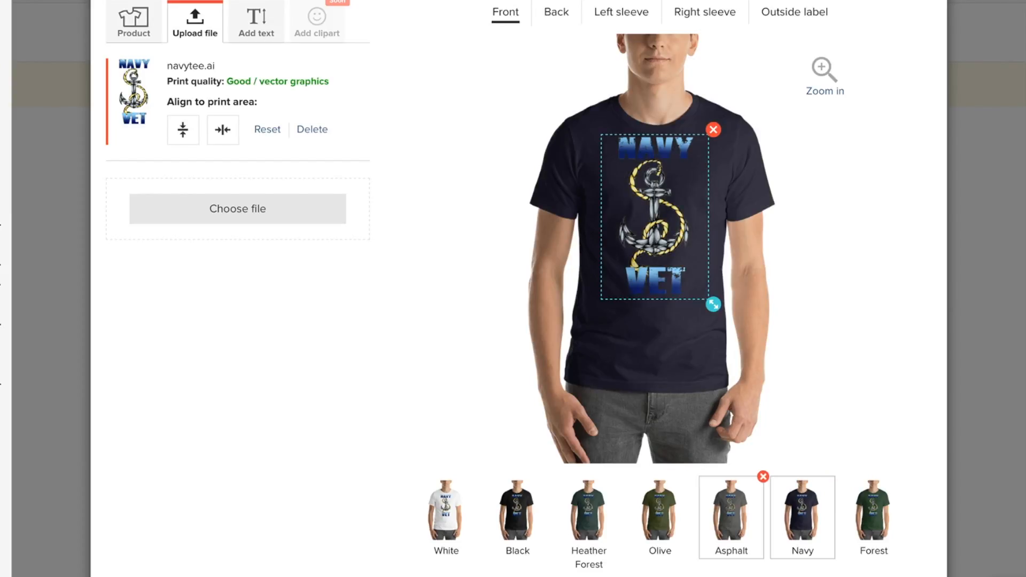
scroll(695, 507, "down", 2)
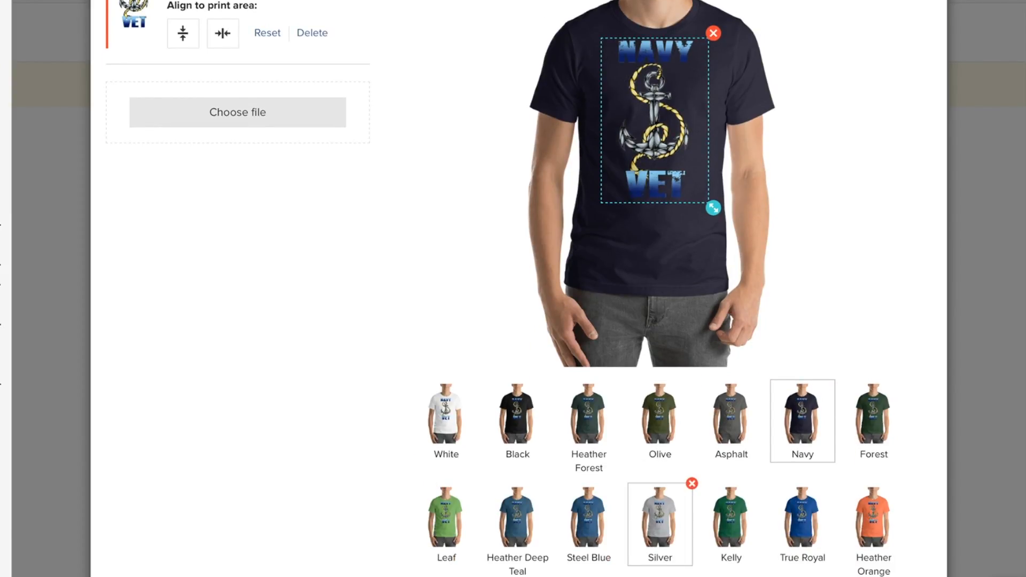
left_click(659, 515)
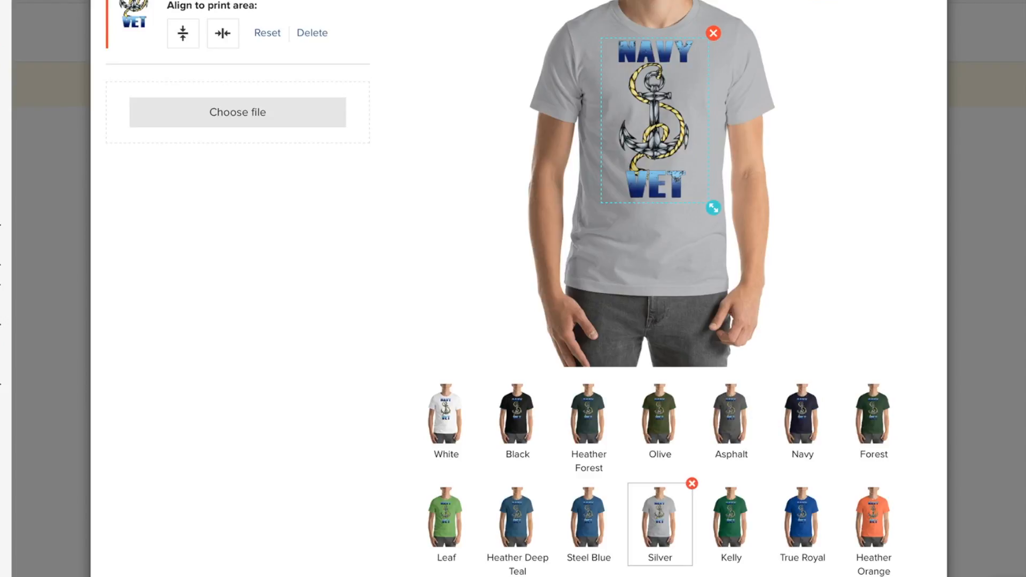
left_click(589, 515)
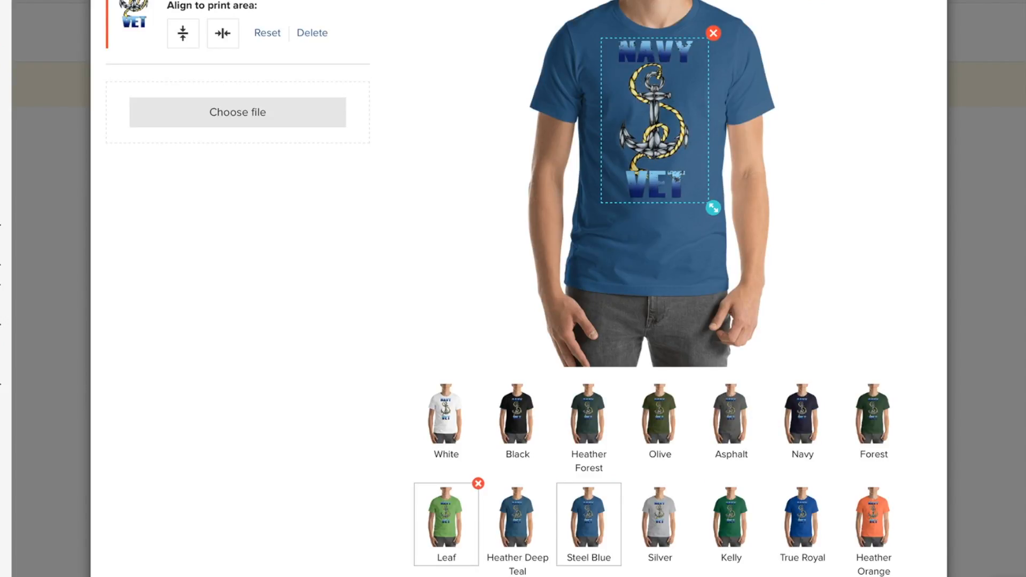
left_click(802, 515)
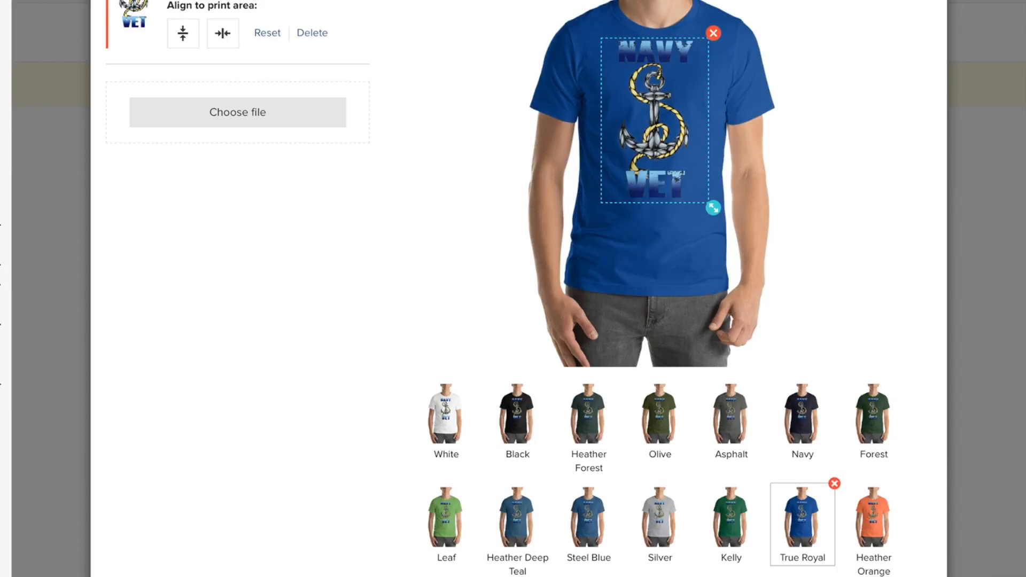
left_click(518, 414)
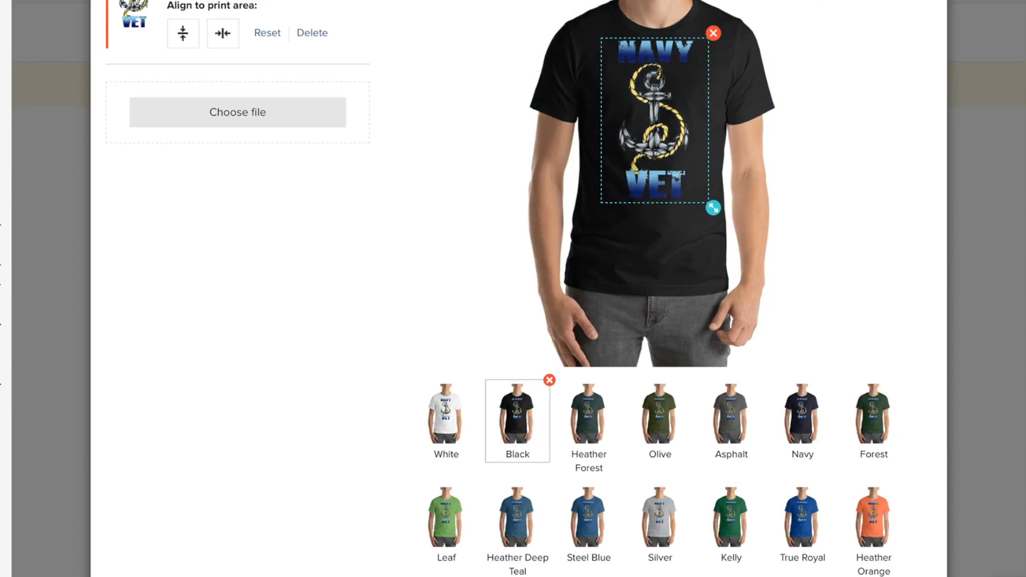
scroll(513, 288, "down", 2)
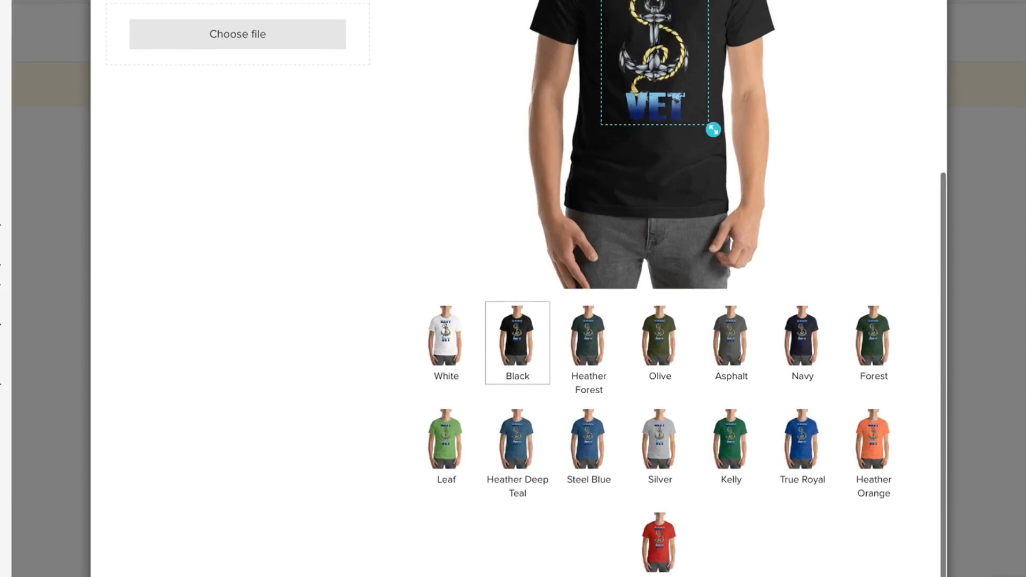
Return to the product options and deselect the Navy, Silver, Asphalt and Olive shirt colors.
scroll(513, 289, "up", 5)
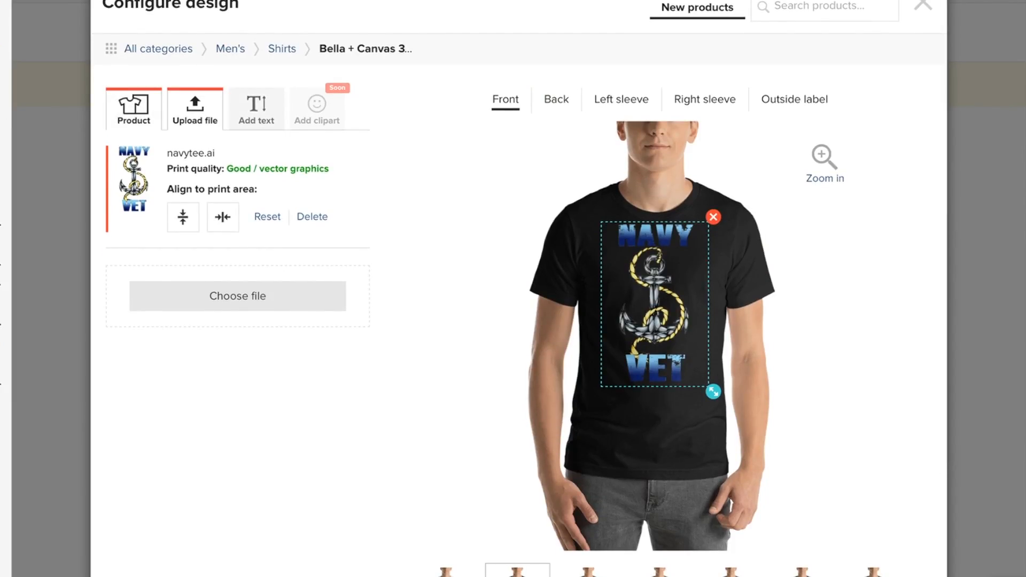
left_click(134, 110)
scroll(229, 497, "down", 3)
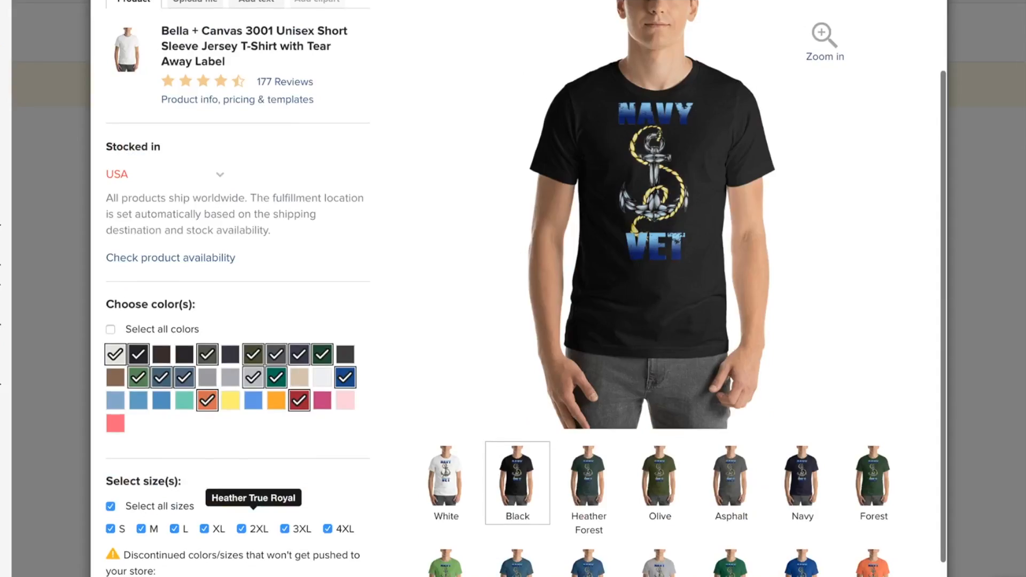
scroll(155, 546, "down", 1)
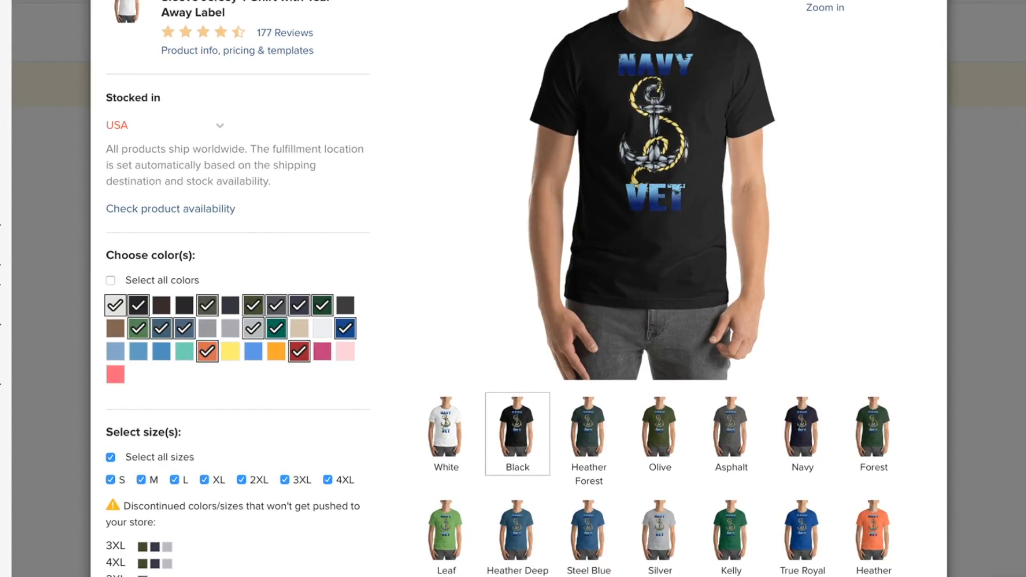
left_click(299, 305)
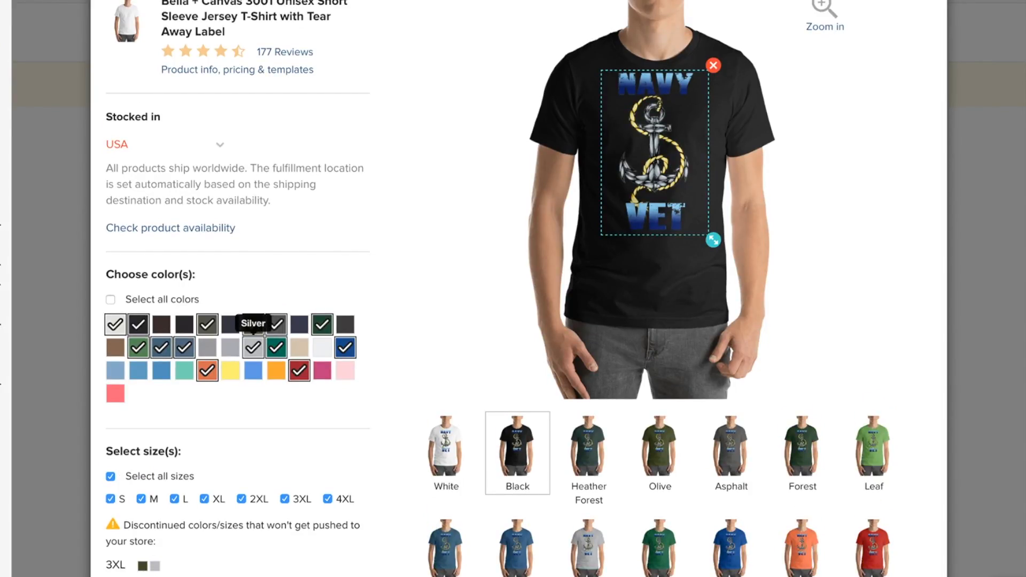
left_click(253, 347)
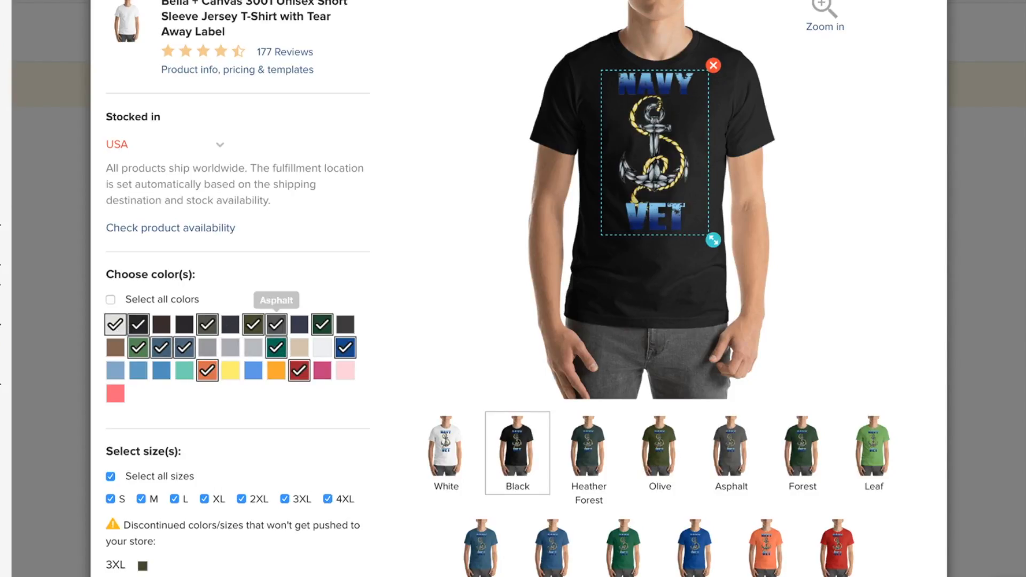
left_click(276, 324)
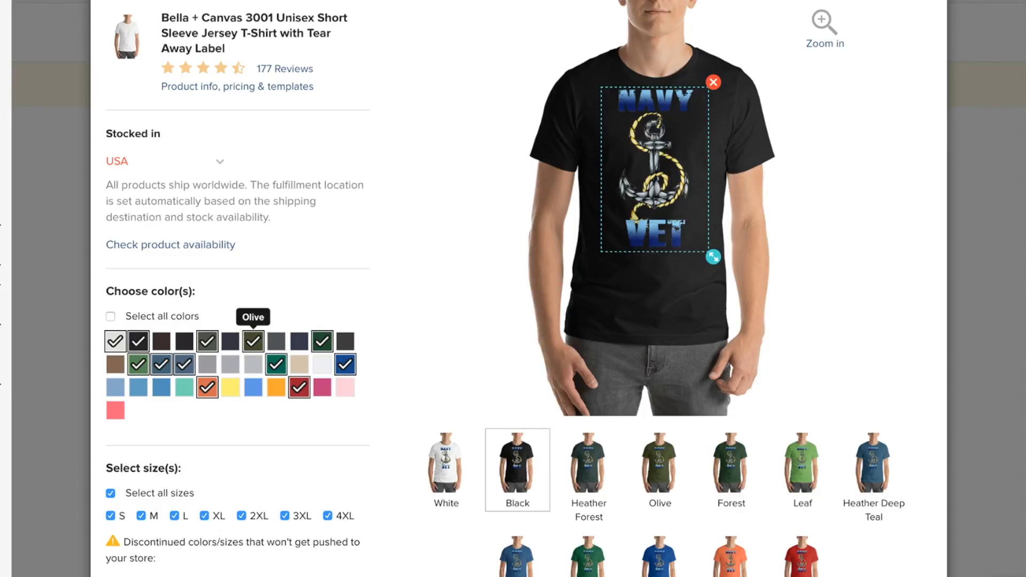
left_click(254, 341)
Proceed to the mockup images and choose the Wrinkled mockups style.
scroll(253, 342, "down", 2)
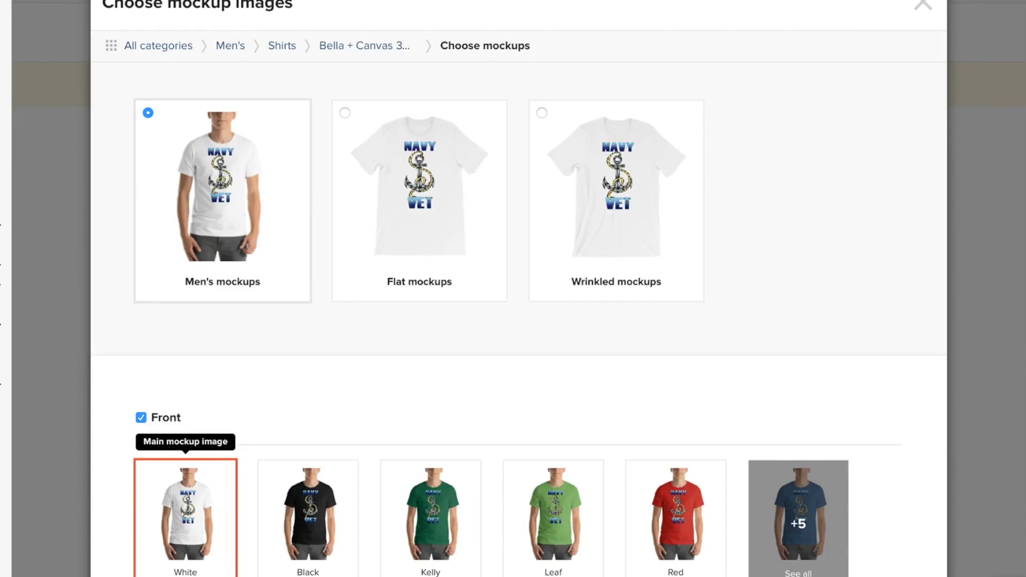
left_click(617, 201)
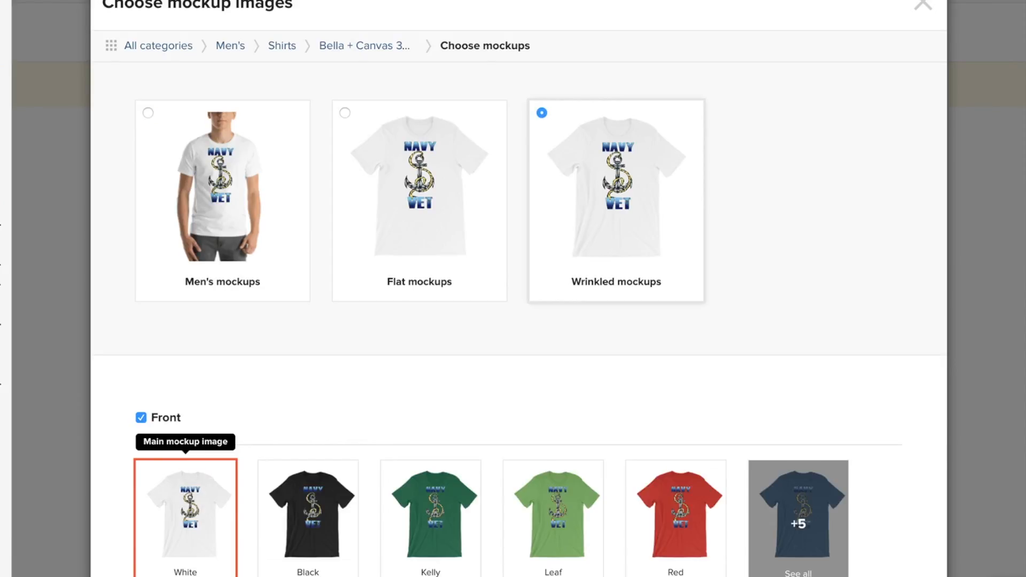
Show all shirt colors and make the Heather Deep Teal shirt the main mockup image, proceeding to the product description.
left_click(308, 515)
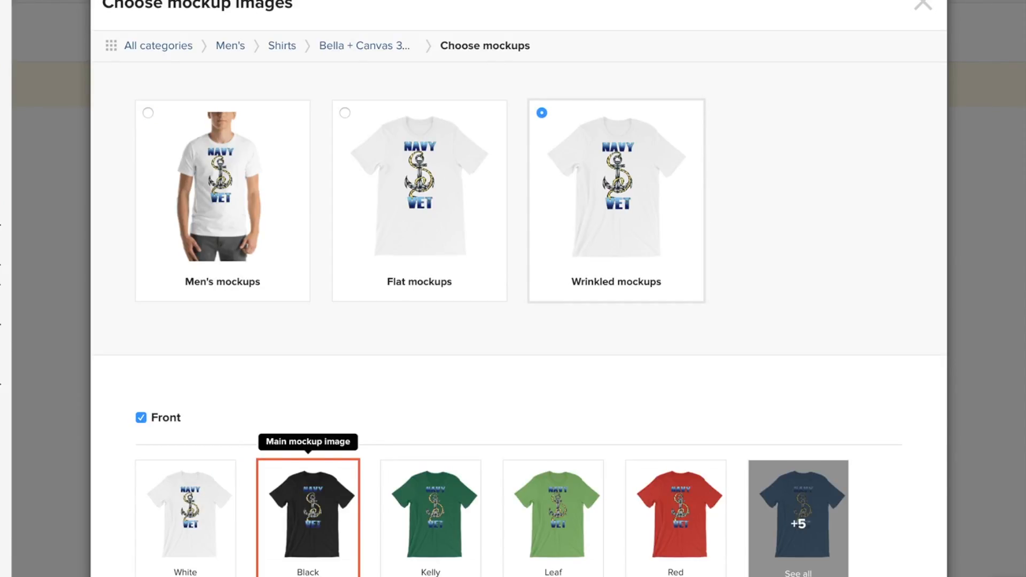
left_click(798, 515)
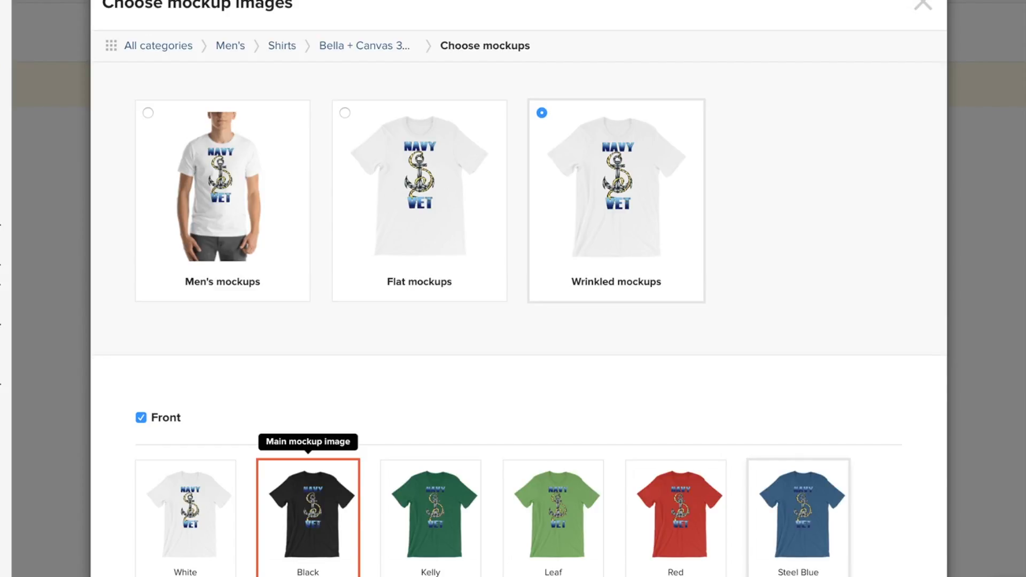
scroll(676, 513, "down", 3)
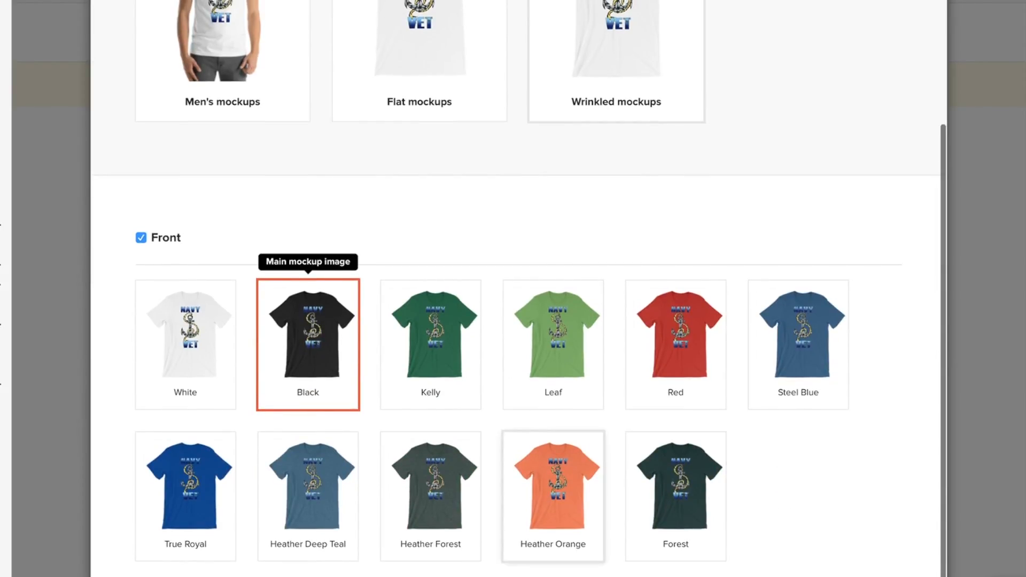
left_click(185, 492)
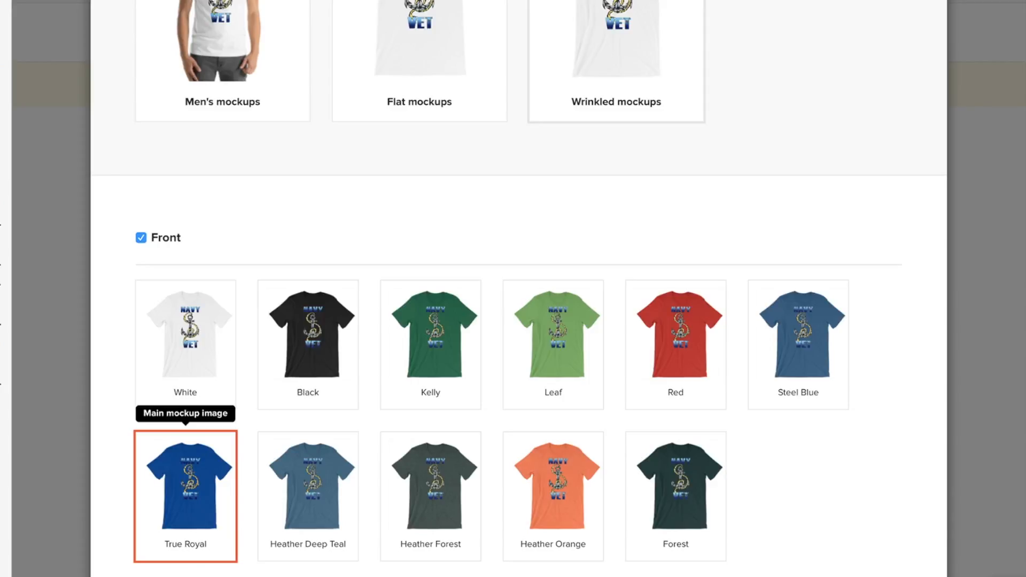
left_click(308, 492)
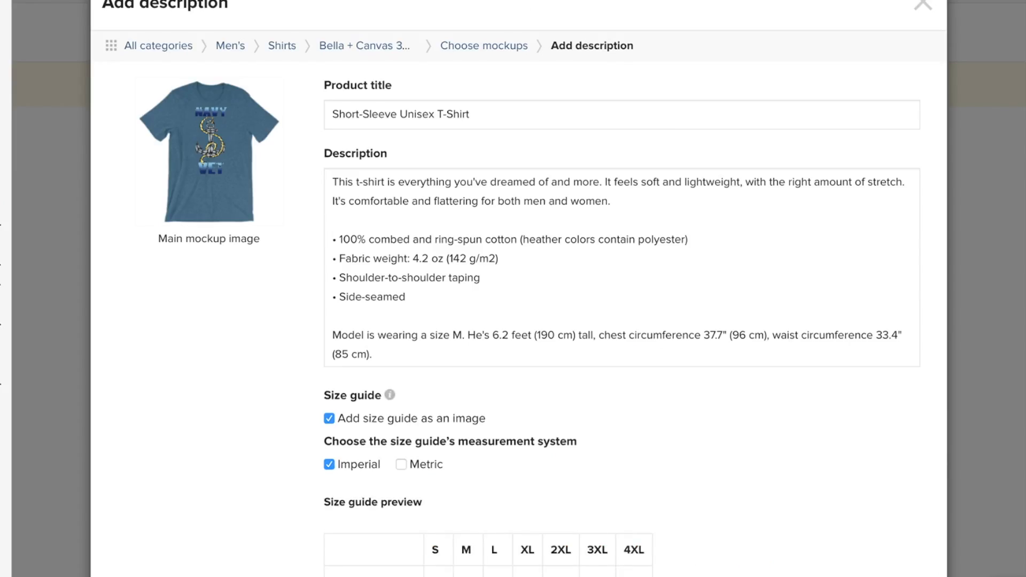
Add NAVY VET in front of the existing product title.
left_click(340, 115)
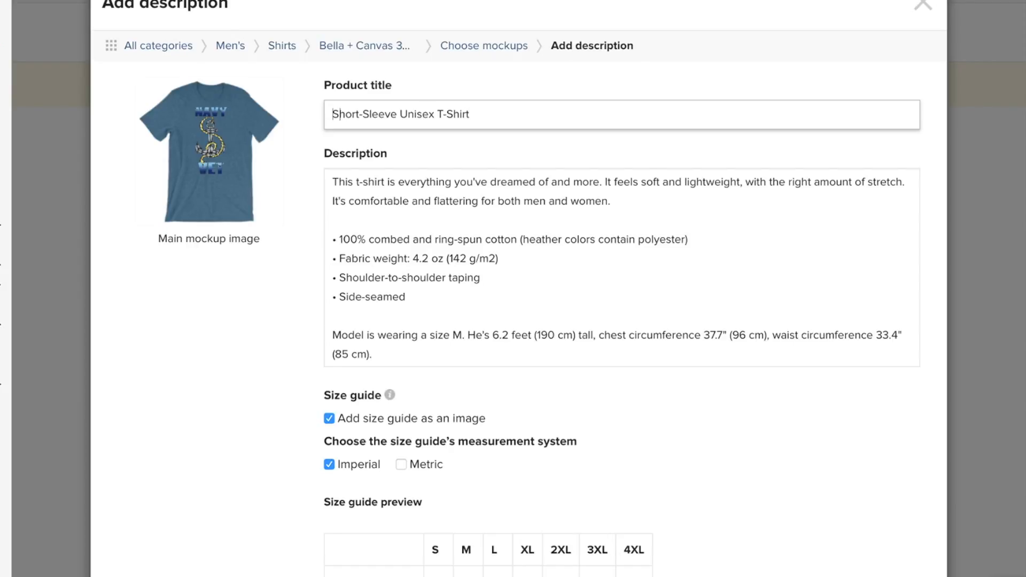
type("NAVY VE")
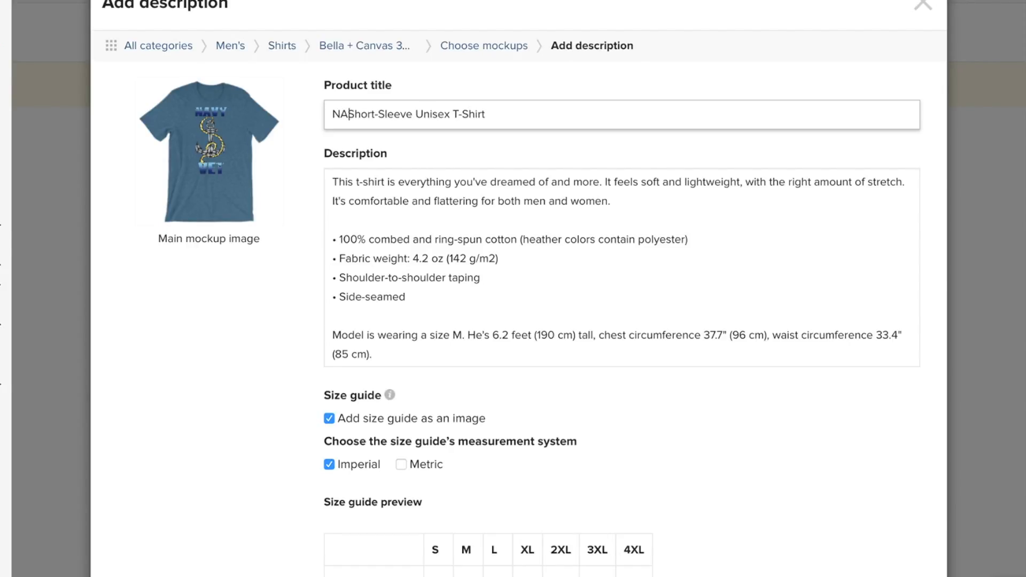
type("T")
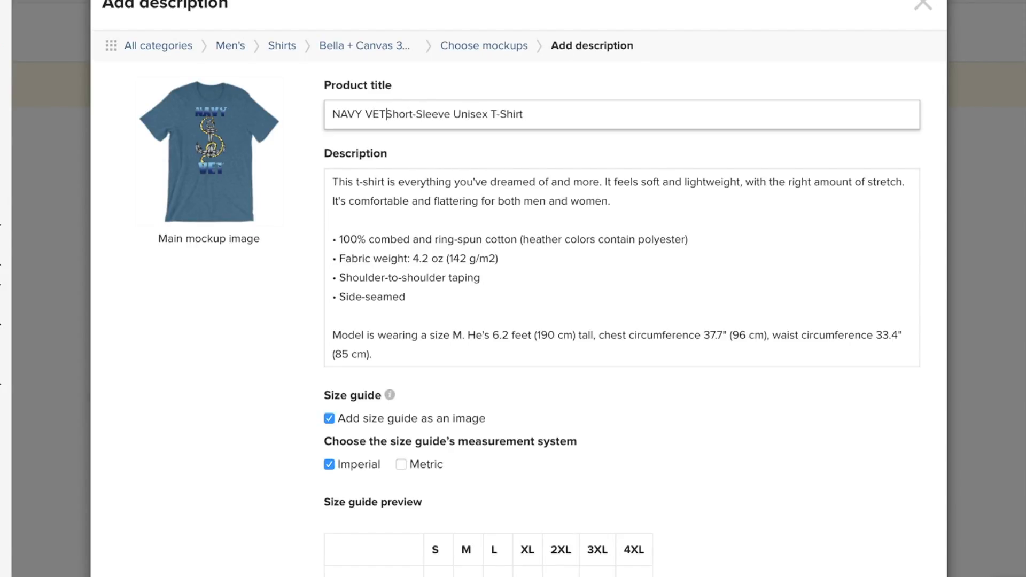
Delete the paragraph about the model's size from the description and include Metric measurements in the size guide.
triple_click(353, 353)
key("BackSpace")
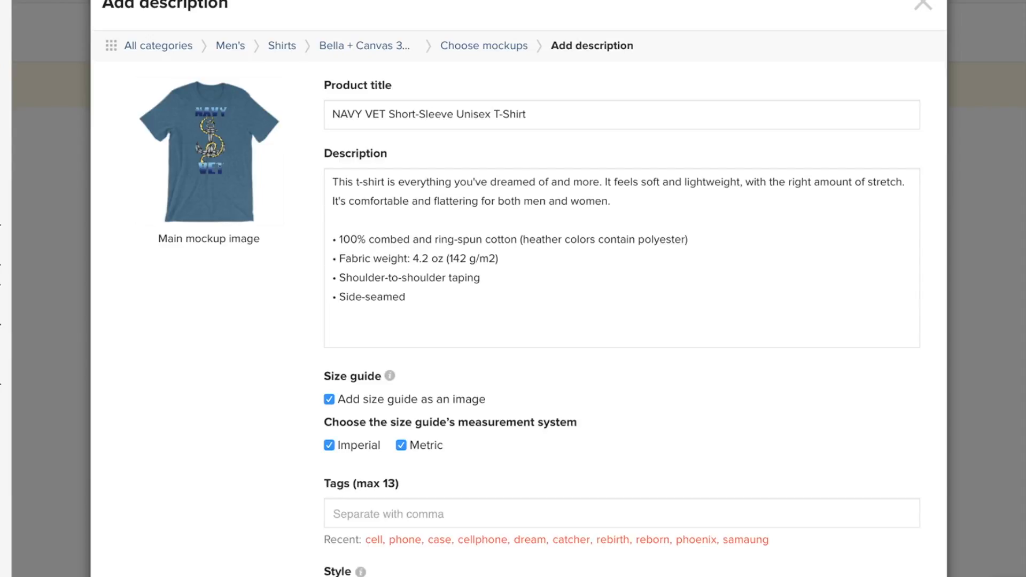
scroll(513, 288, "down", 5)
scroll(481, 481, "up", 1)
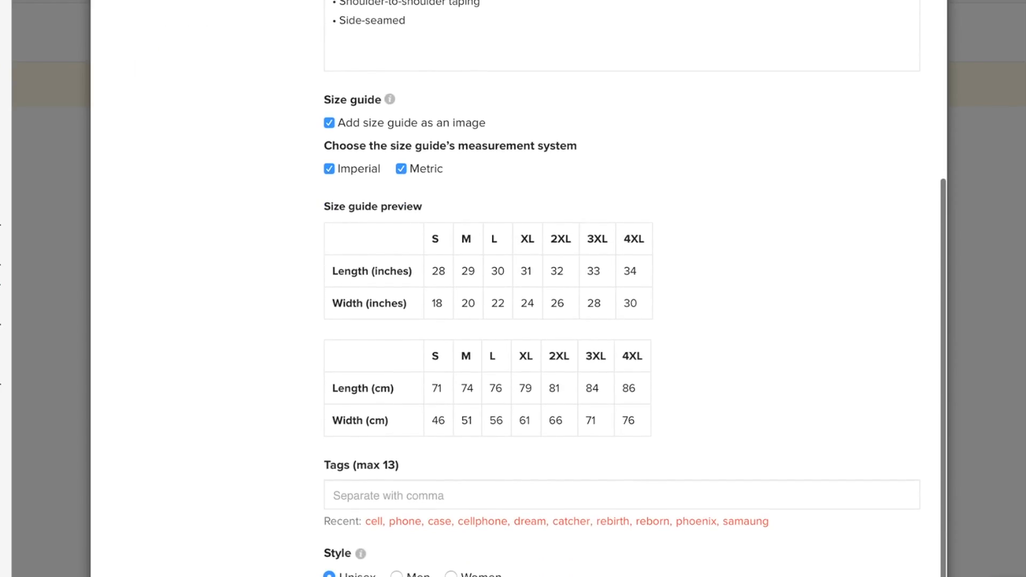
Add the tags navy, vet and veteran to the product.
left_click(481, 494)
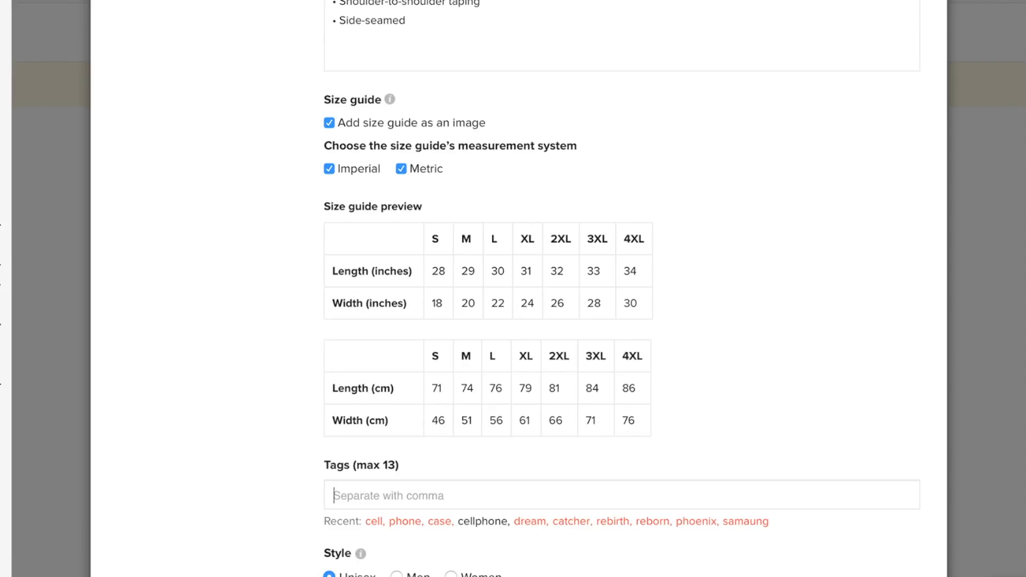
type("navy")
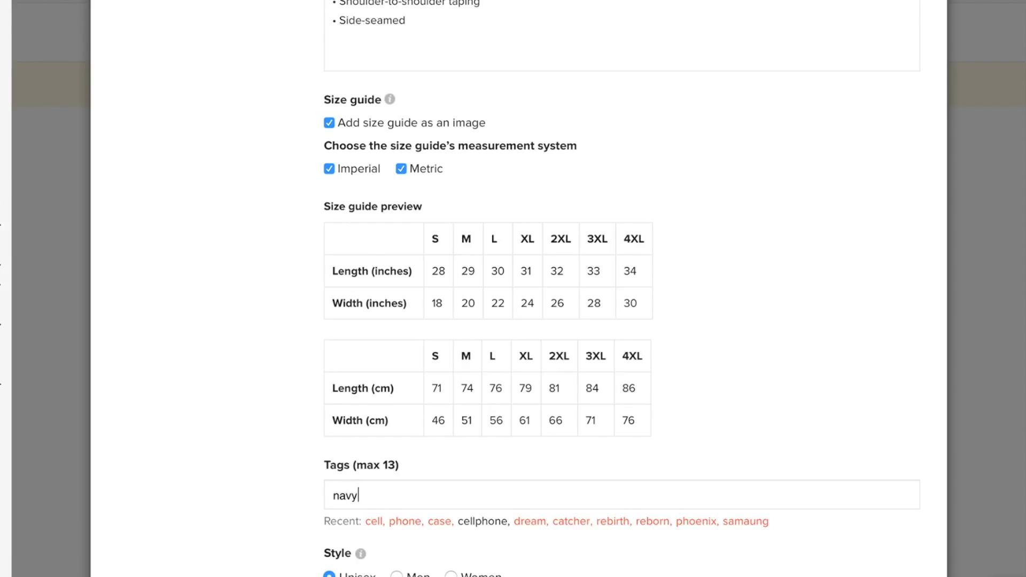
key("Return")
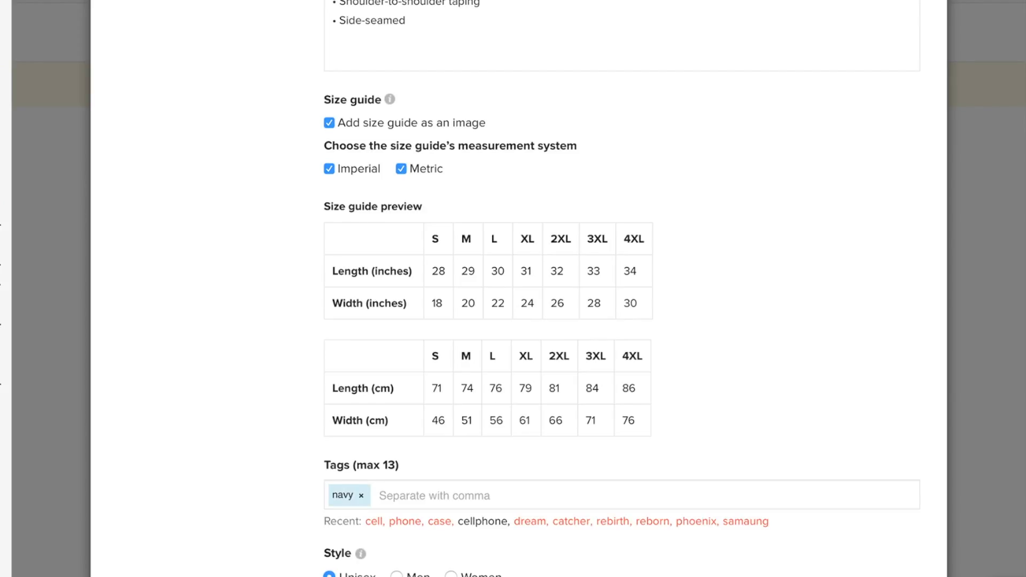
type("vet")
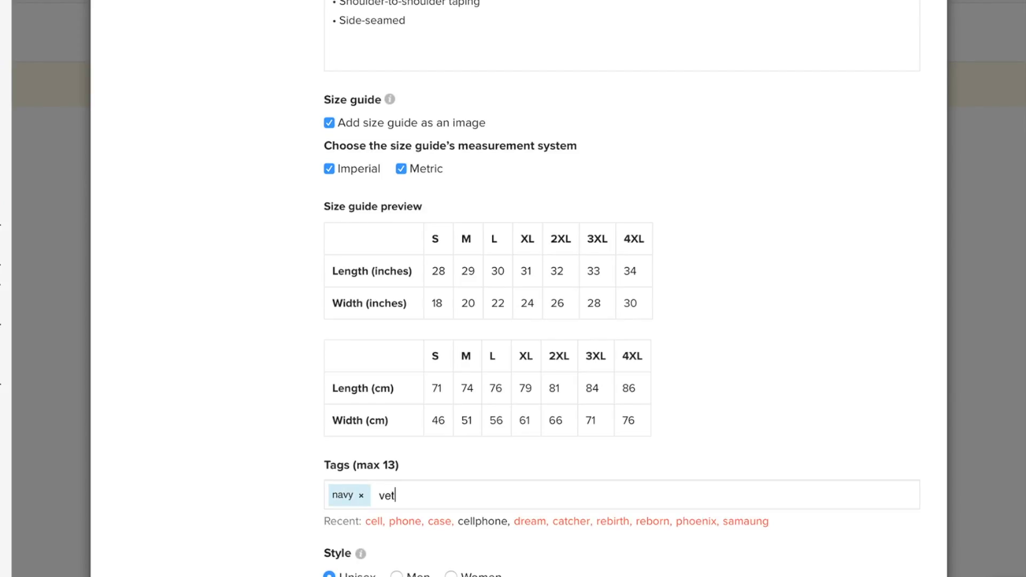
key("Return")
type("veteran")
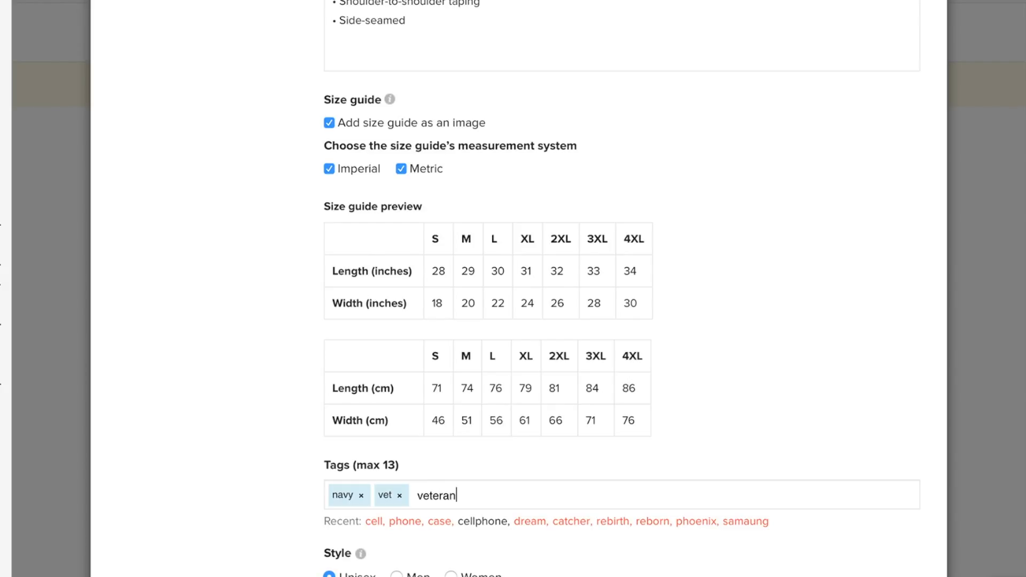
key("Return")
Add the tags patriot and patriotic.
type("par")
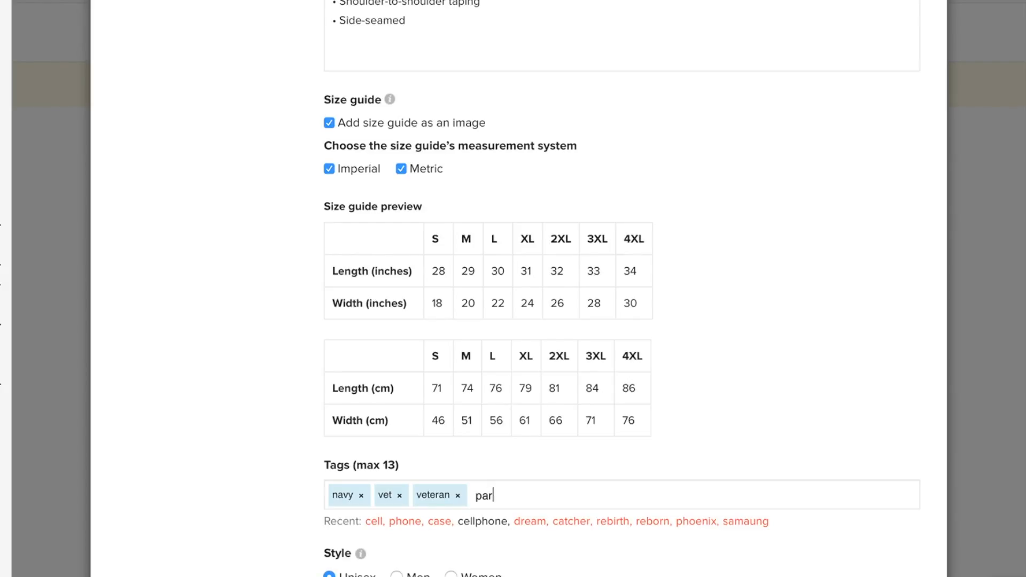
key("BackSpace")
type("triot")
key("Return")
type("pa")
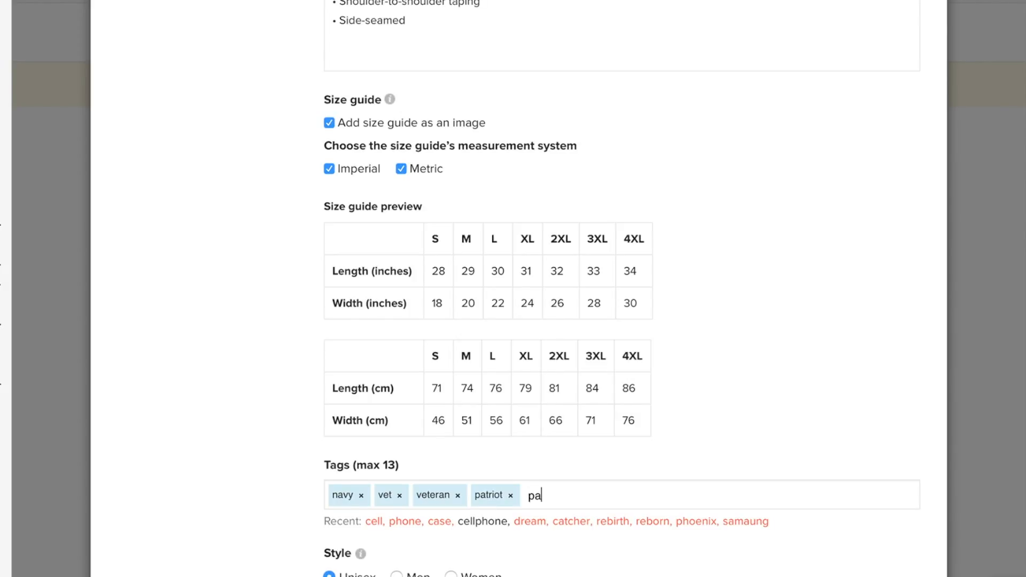
type("triotic")
key("Return")
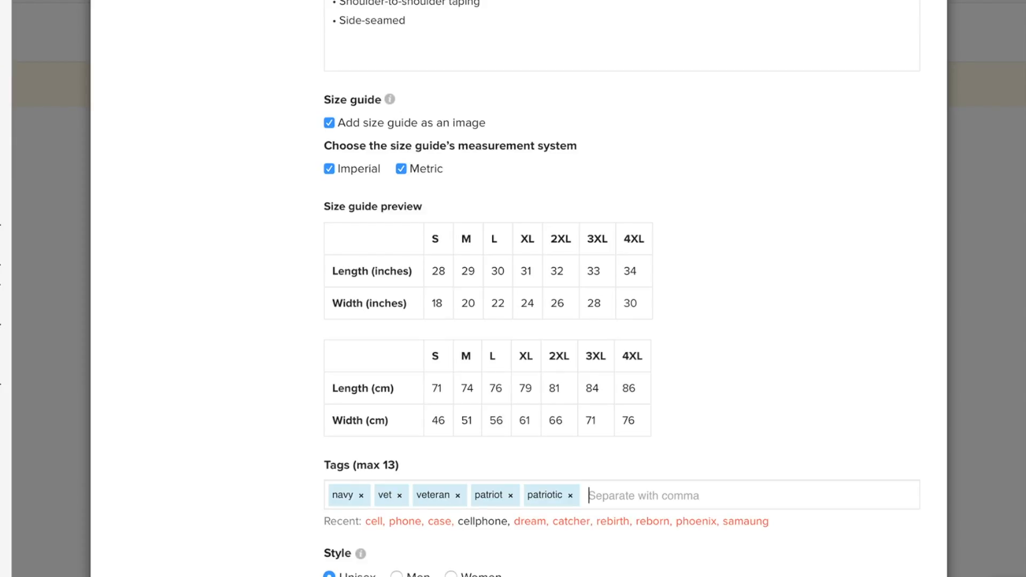
type("mi")
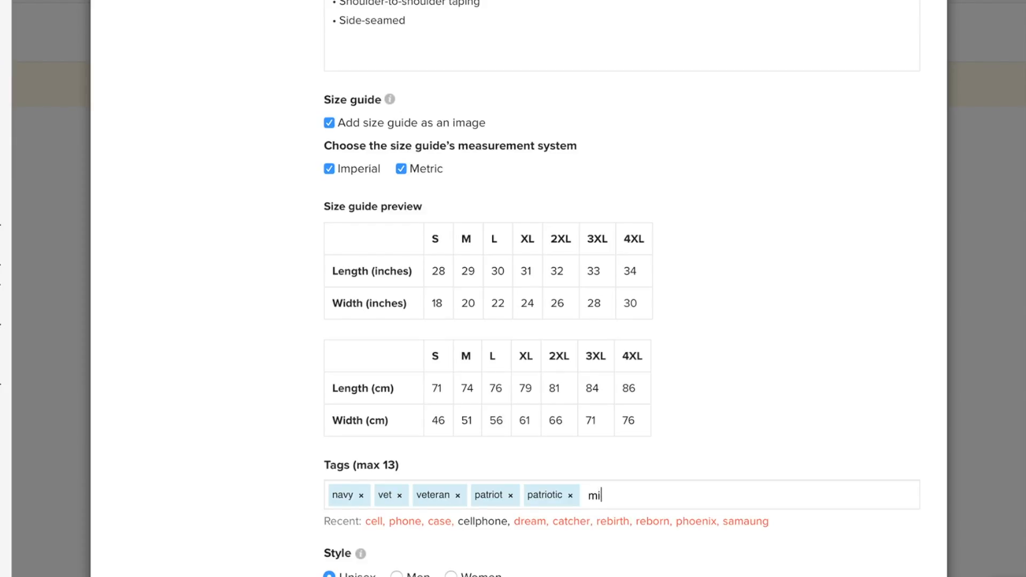
key("BackSpace")
key("BackSpace")
key("BackSpace")
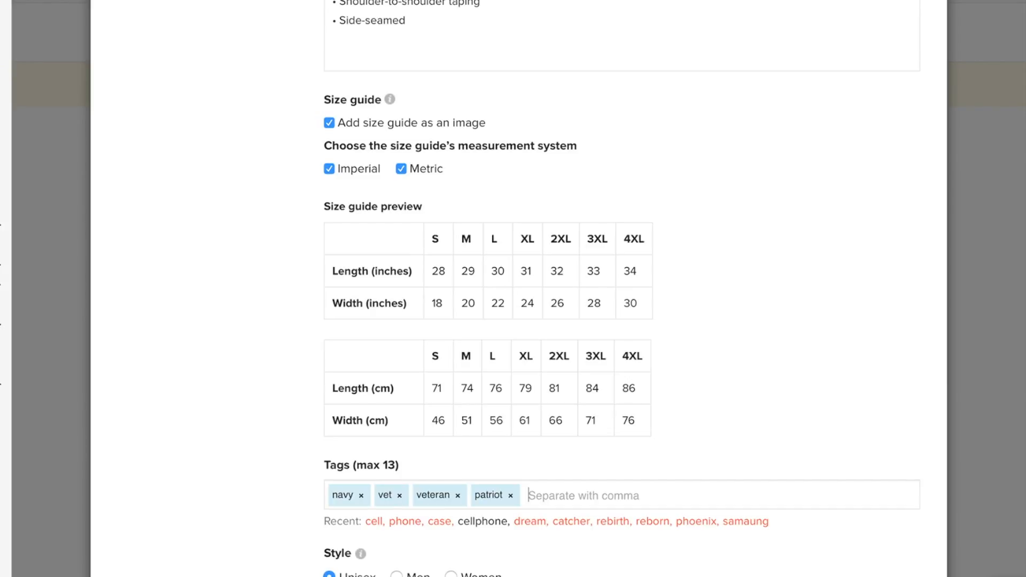
type("p")
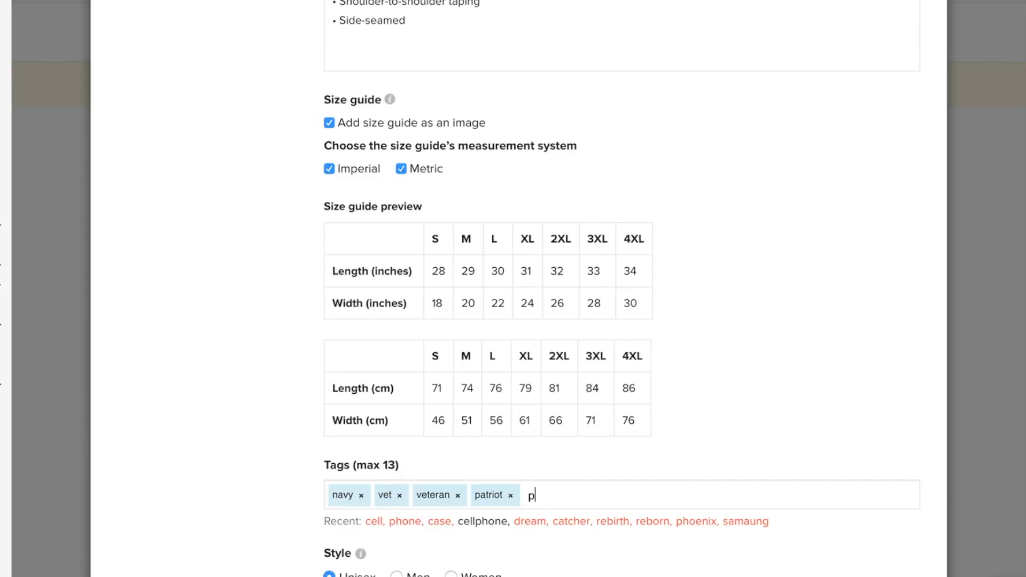
type("atriotic")
key("Return")
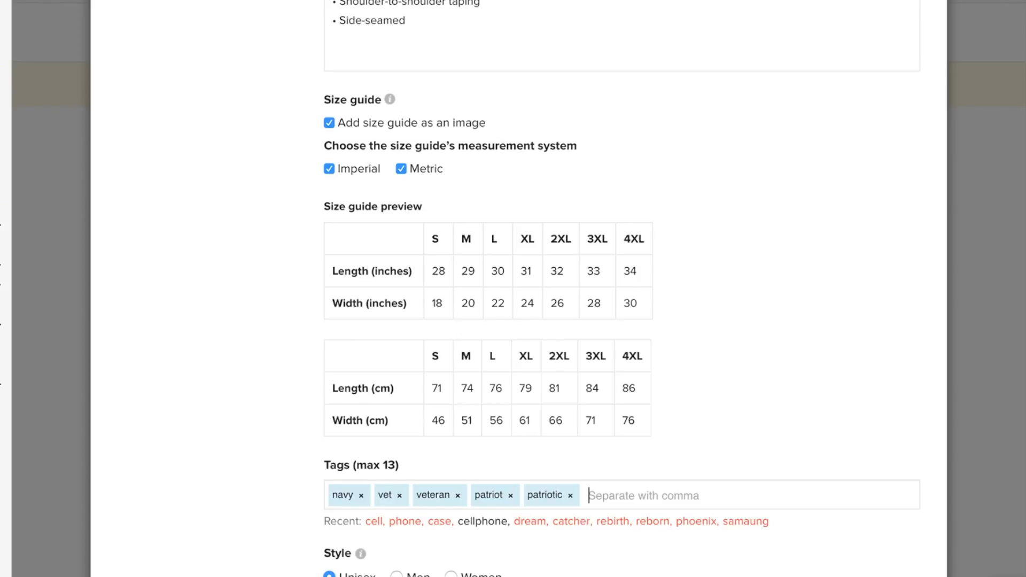
Add the tags armed forces, america and pride.
type("ar")
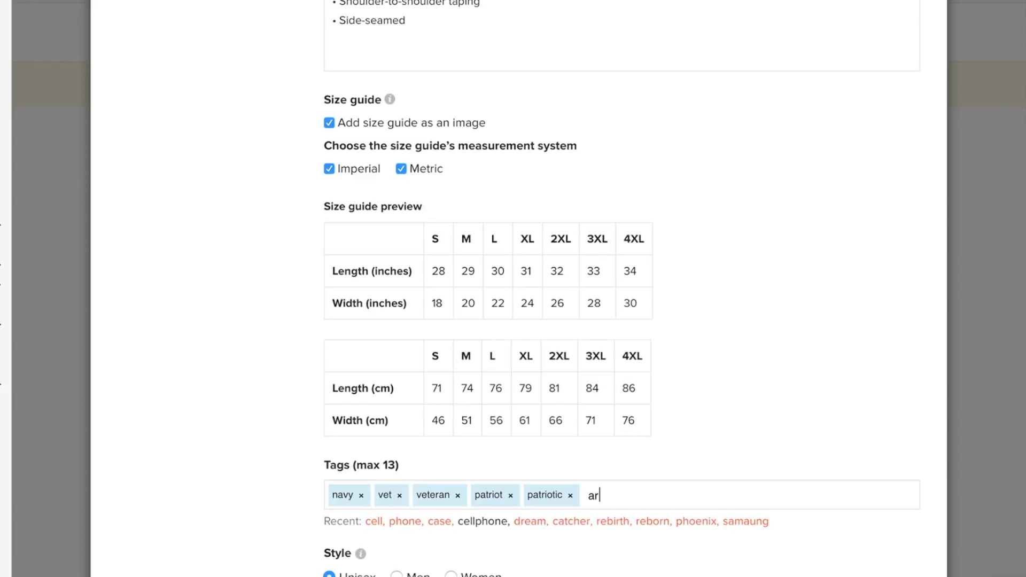
type("med forces")
key("Return")
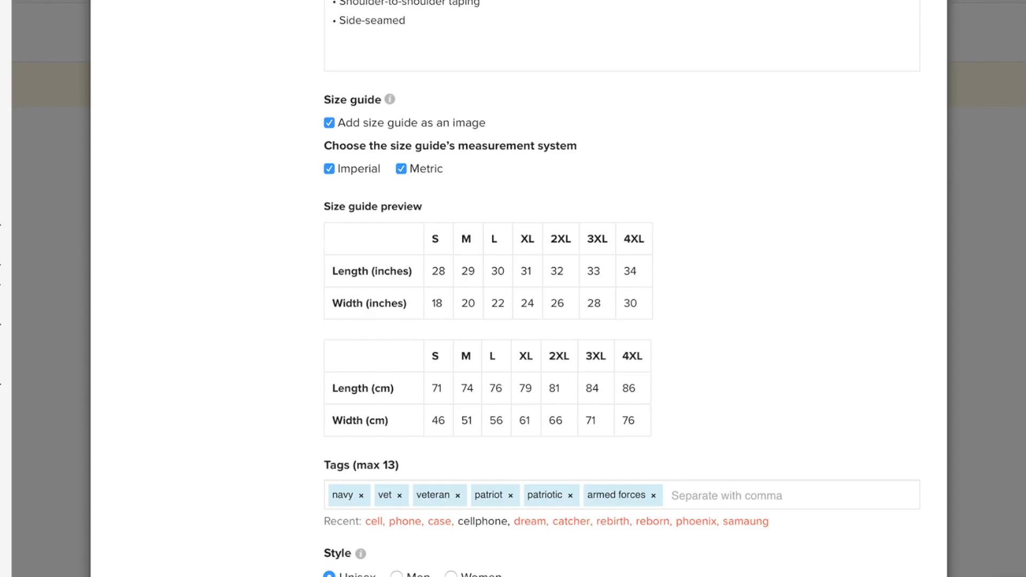
type("a")
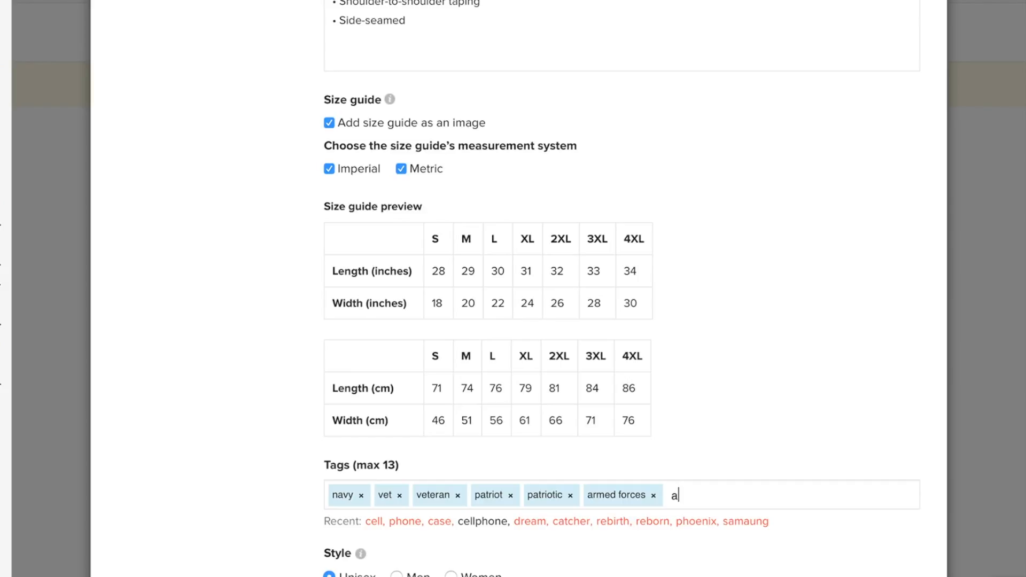
type("merica,pri")
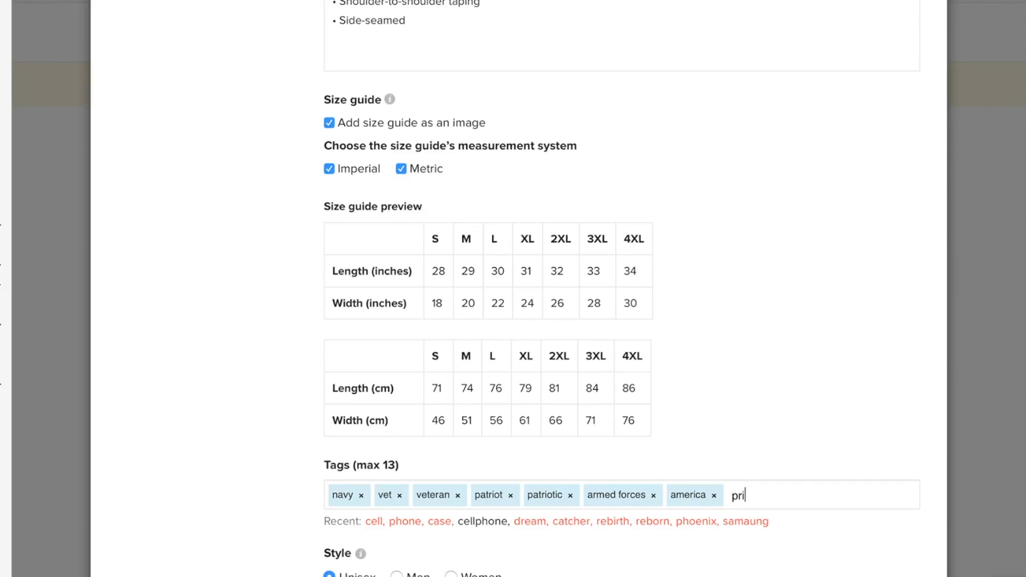
type("de,na")
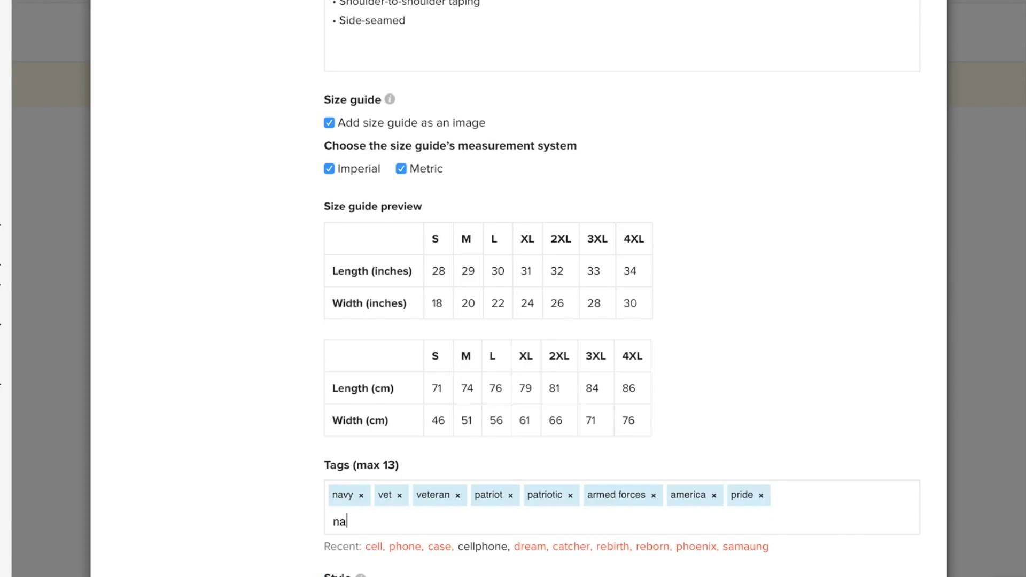
Replace the pride tag with nautical.
key("BackSpace")
key("BackSpace")
key("BackSpace")
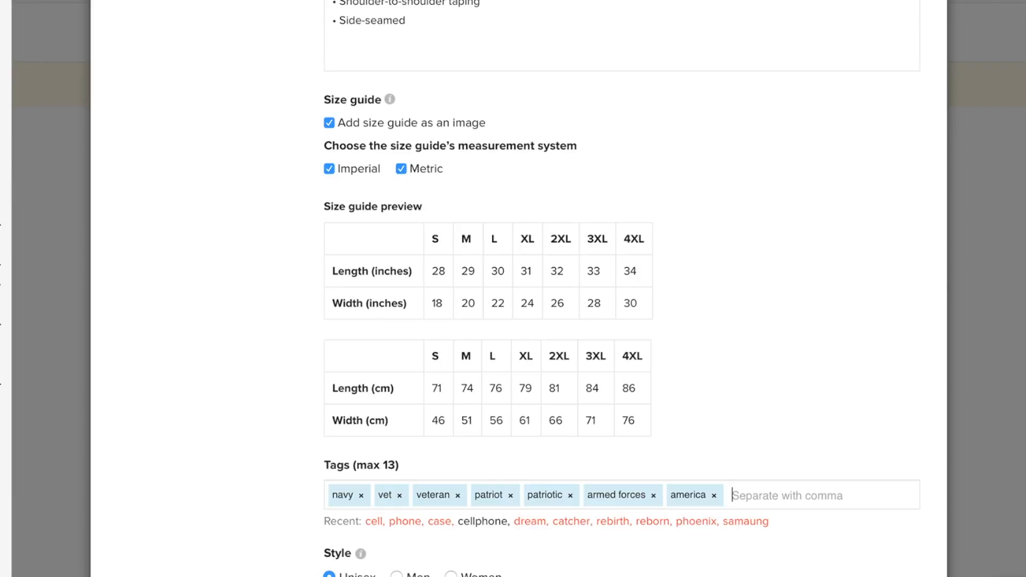
type("na")
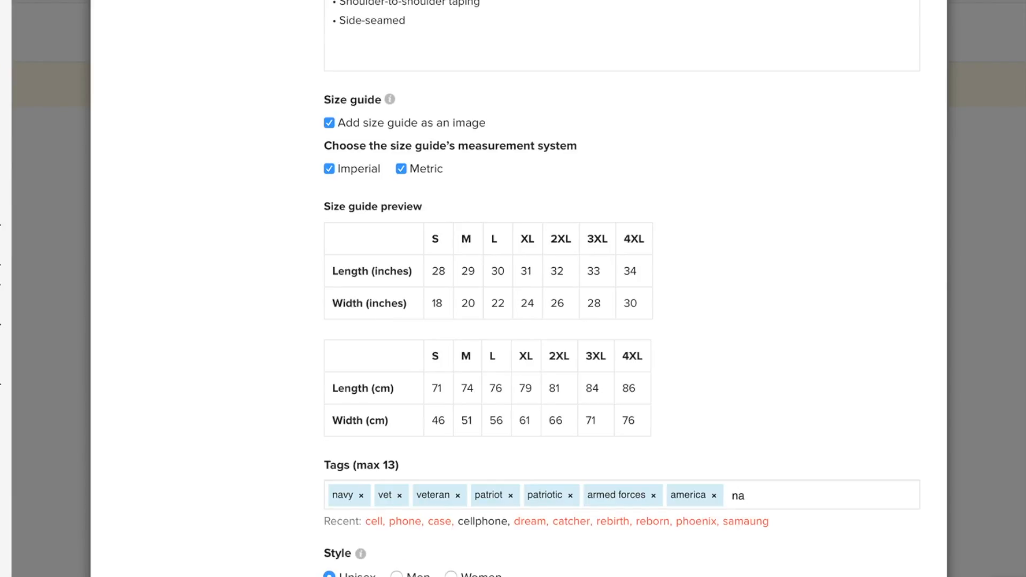
type("utical")
key("Return")
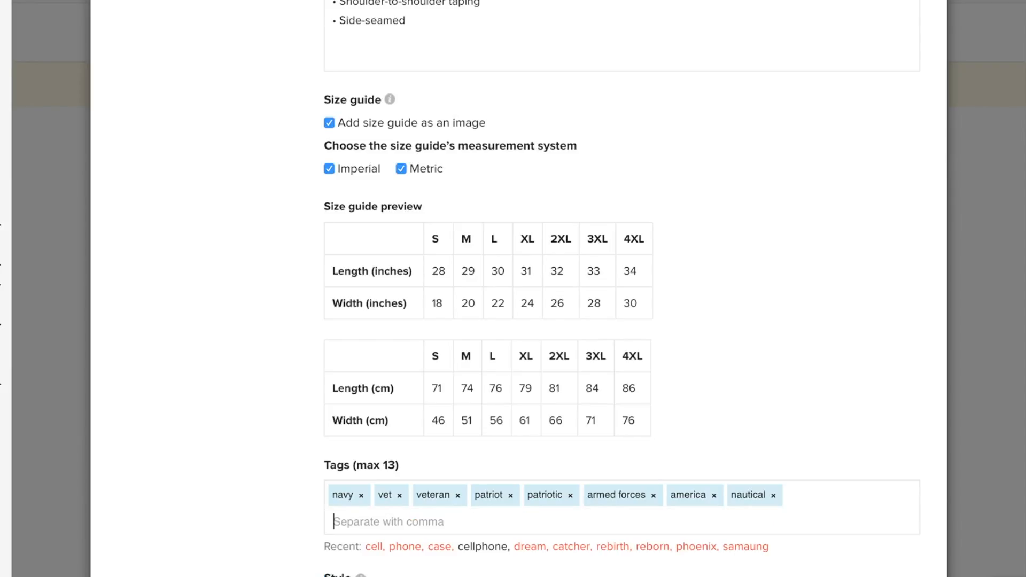
Add the tags anchor and memorial day to the product.
type("anchor")
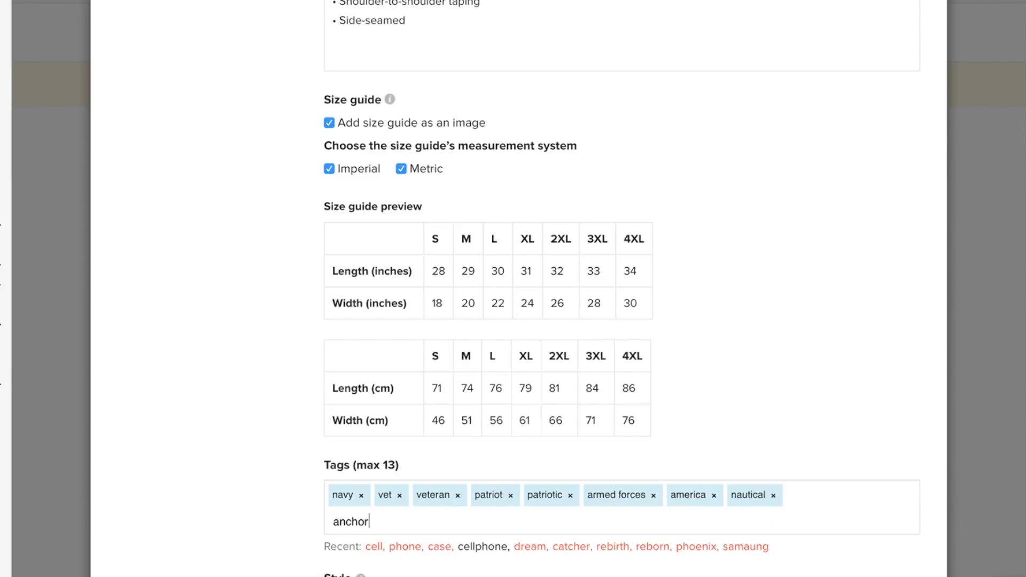
key("Return")
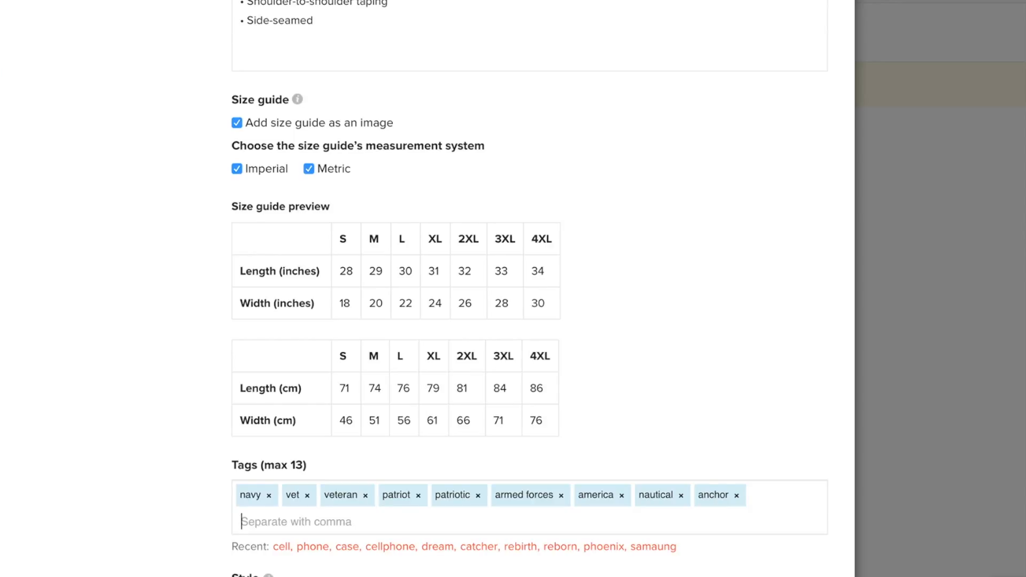
type("m")
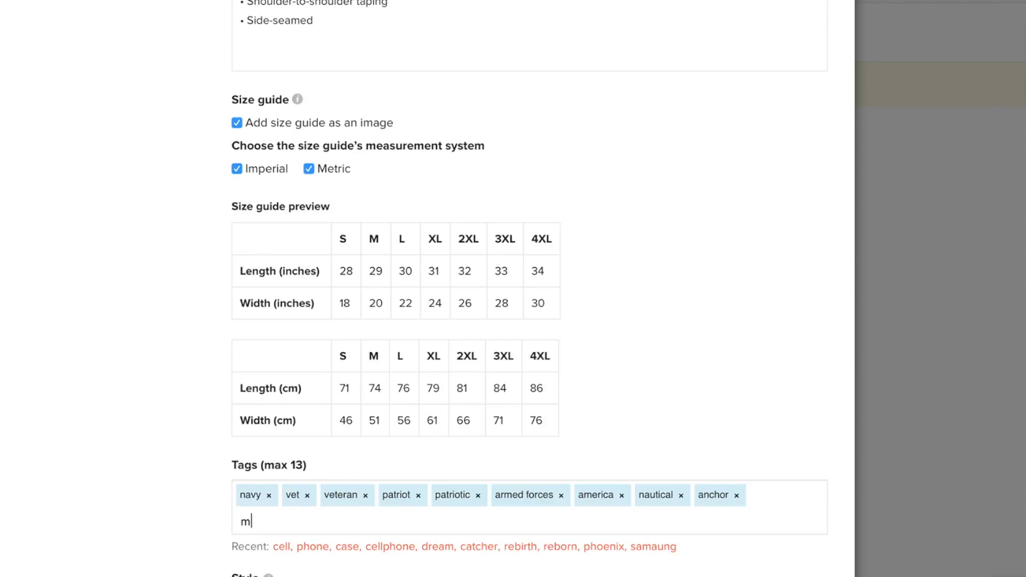
type("emorial day")
key("Return")
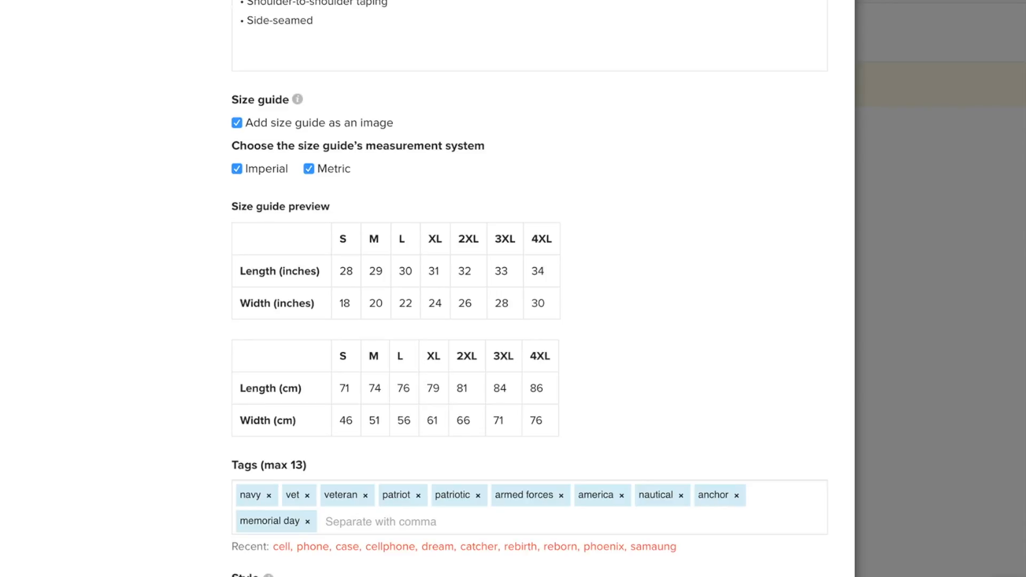
Add the tag independence day to the product.
type("inde")
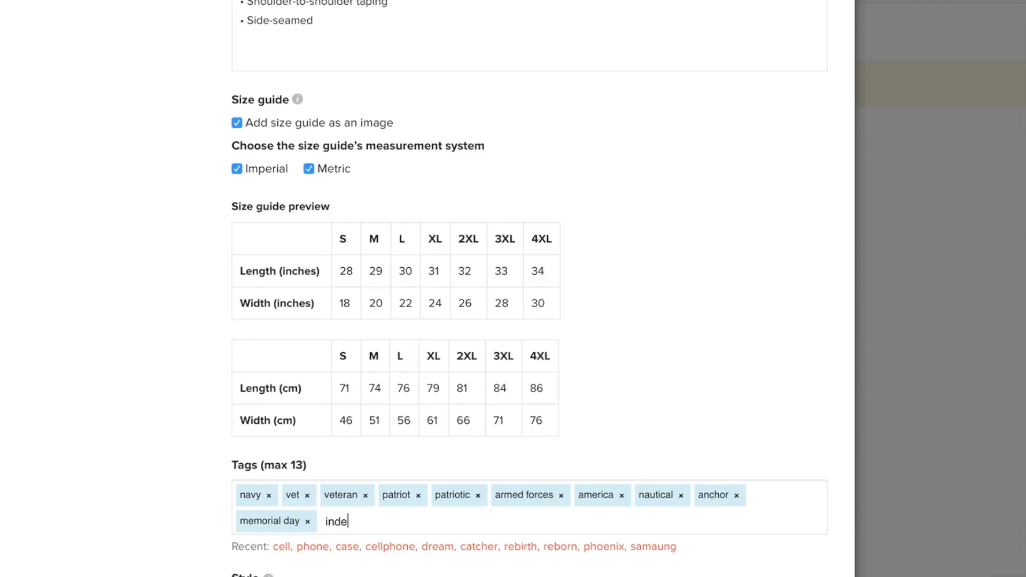
type("pendance")
key("BackSpace")
key("BackSpace")
key("BackSpace")
key("BackSpace")
type("ence")
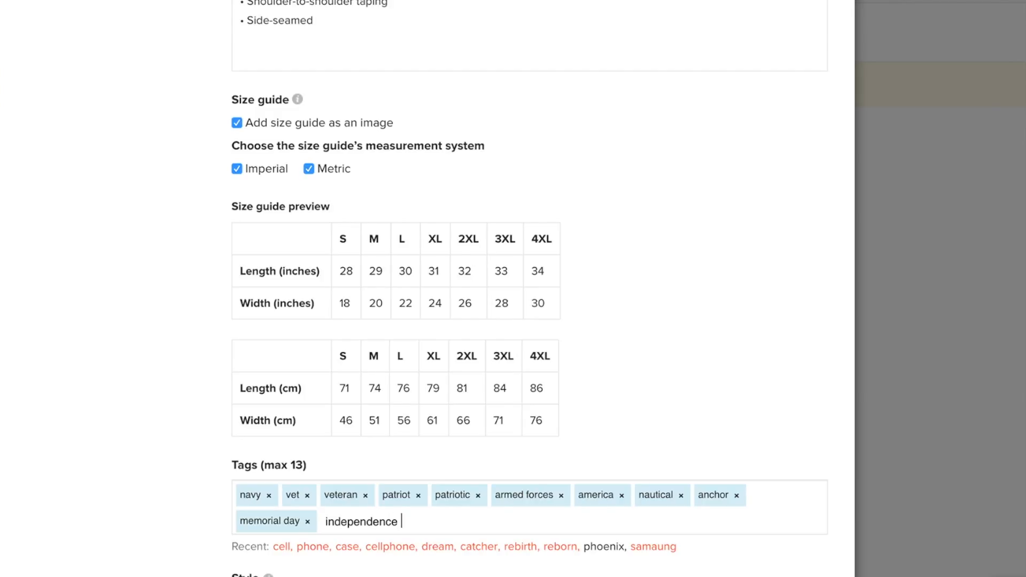
type(" day")
key("Return")
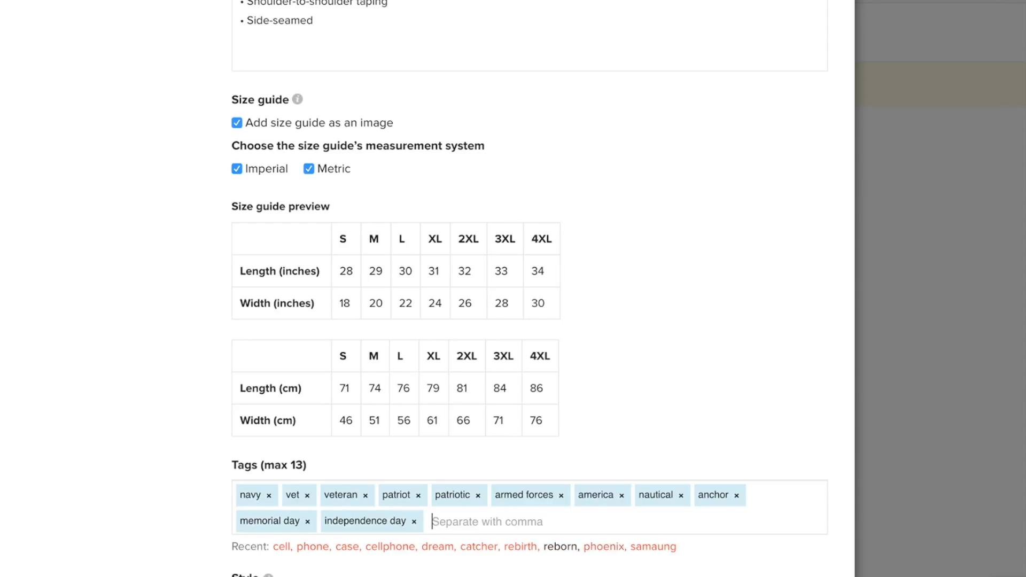
Go on to pricing and set the profit markup for all sizes from S to 4XL to 35%.
scroll(542, 289, "down", 1)
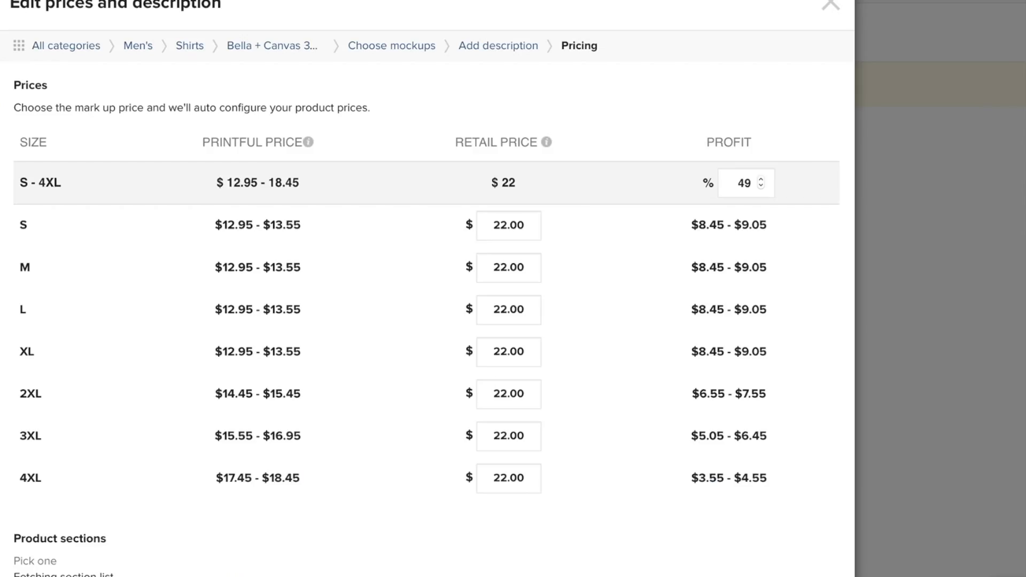
left_click(760, 186)
left_click(761, 186)
left_click(761, 186)
left_click(761, 186)
left_click(761, 180)
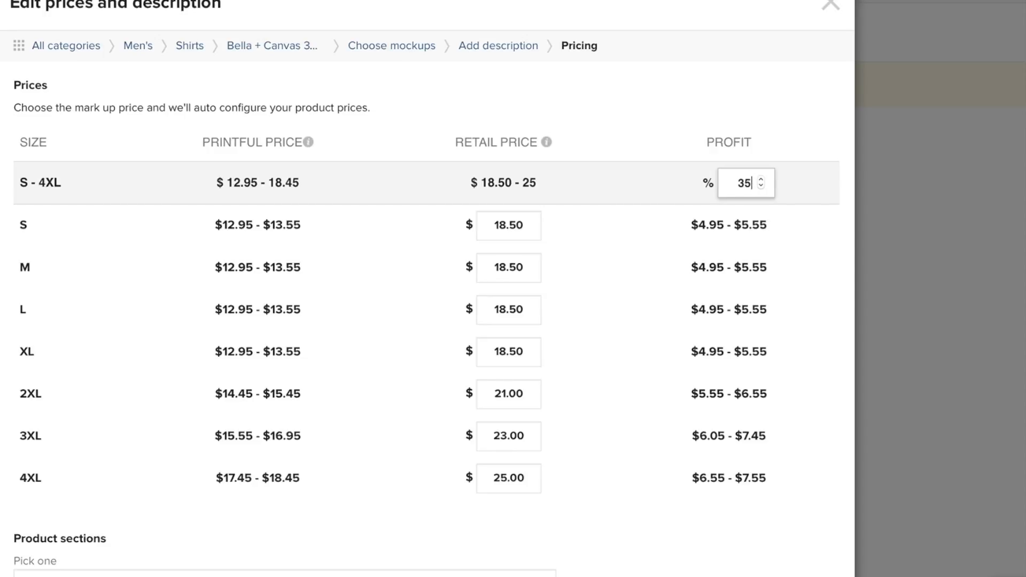
scroll(428, 289, "down", 1)
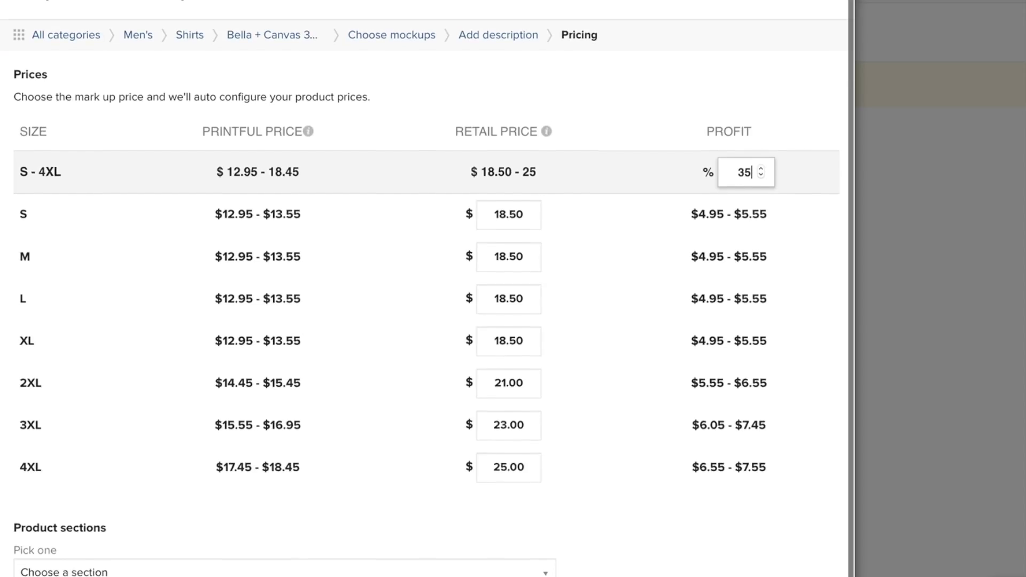
scroll(427, 289, "down", 2)
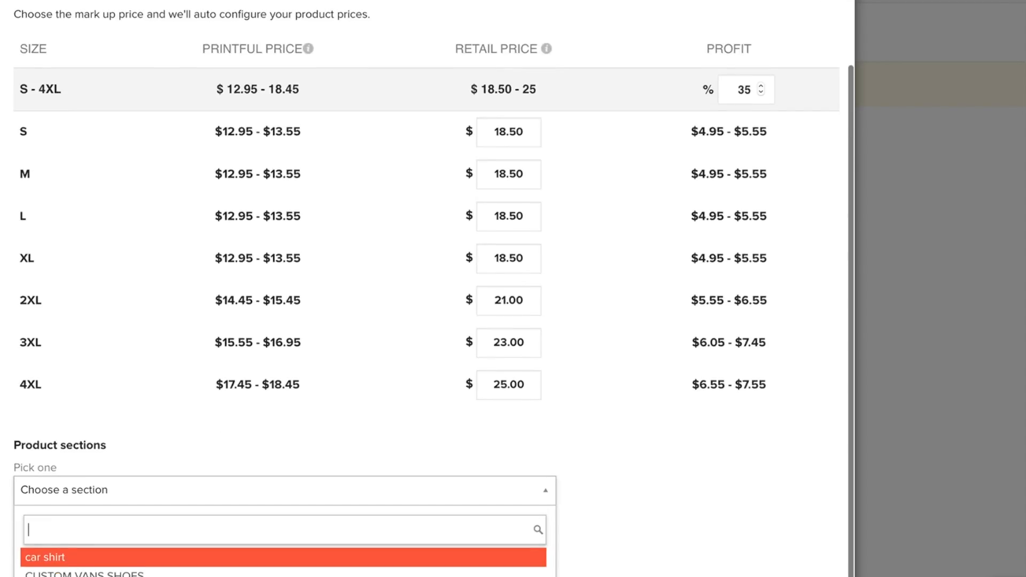
scroll(428, 289, "up", 1)
key("Escape")
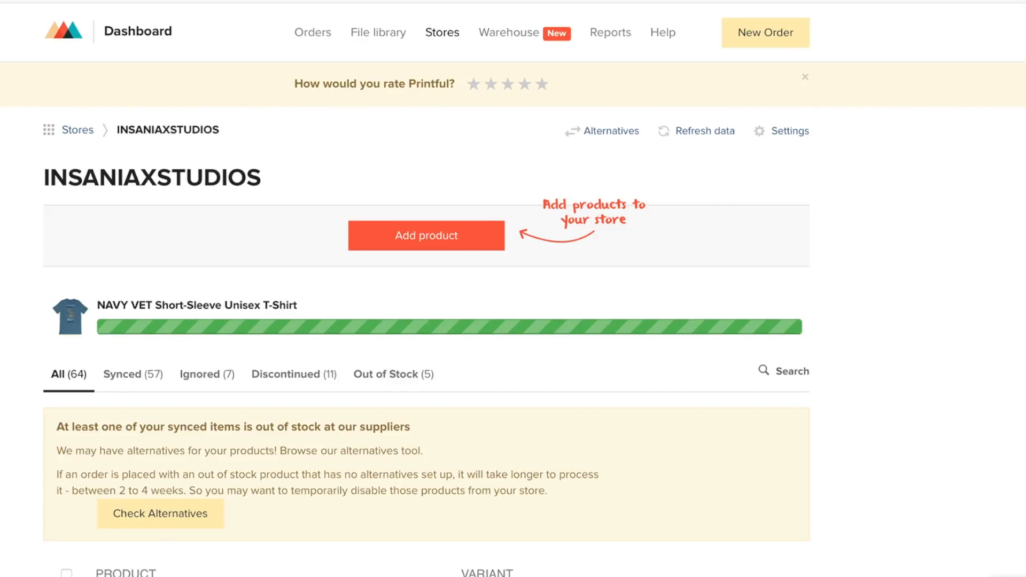
Look through the store's product list, checking the sync status and stock alerts of each product's variants.
scroll(426, 288, "down", 9)
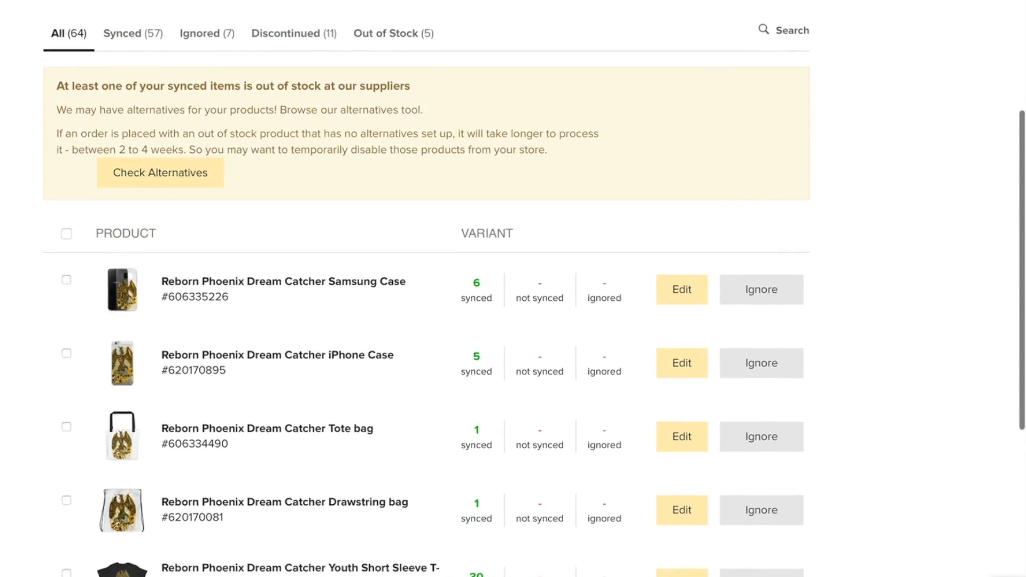
scroll(426, 299, "down", 1)
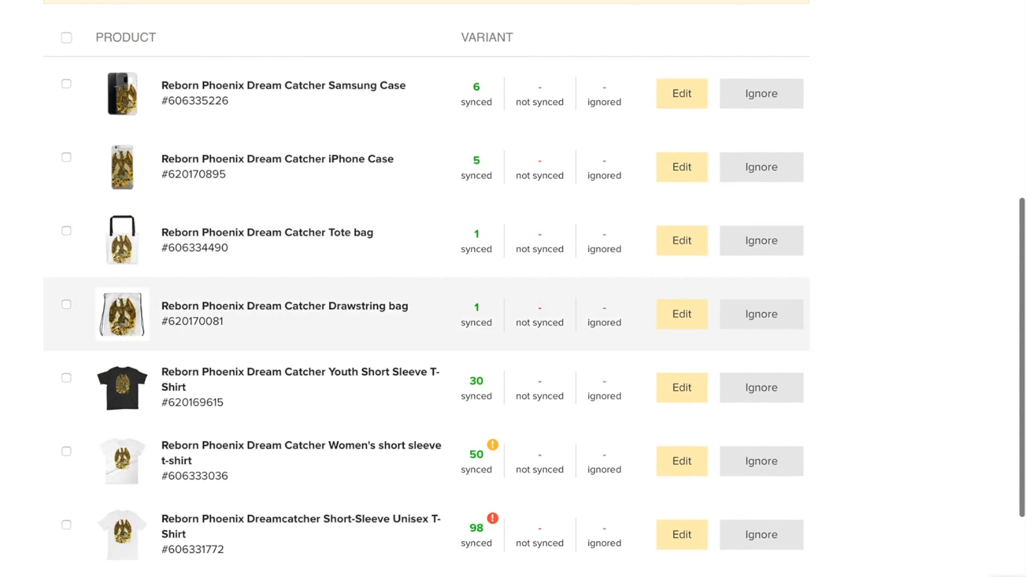
mouse_move(492, 445)
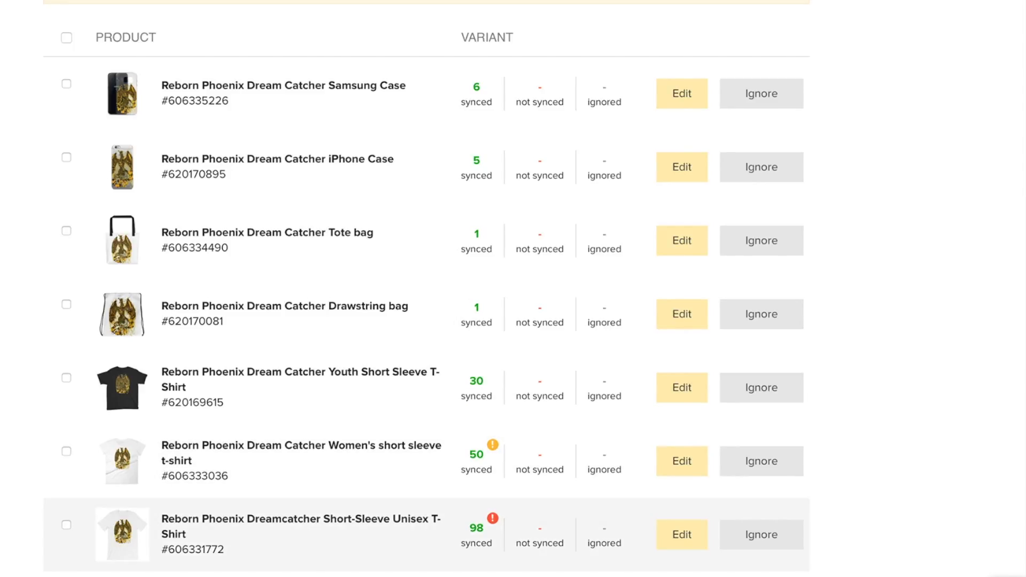
scroll(427, 321, "down", 4)
scroll(427, 320, "up", 12)
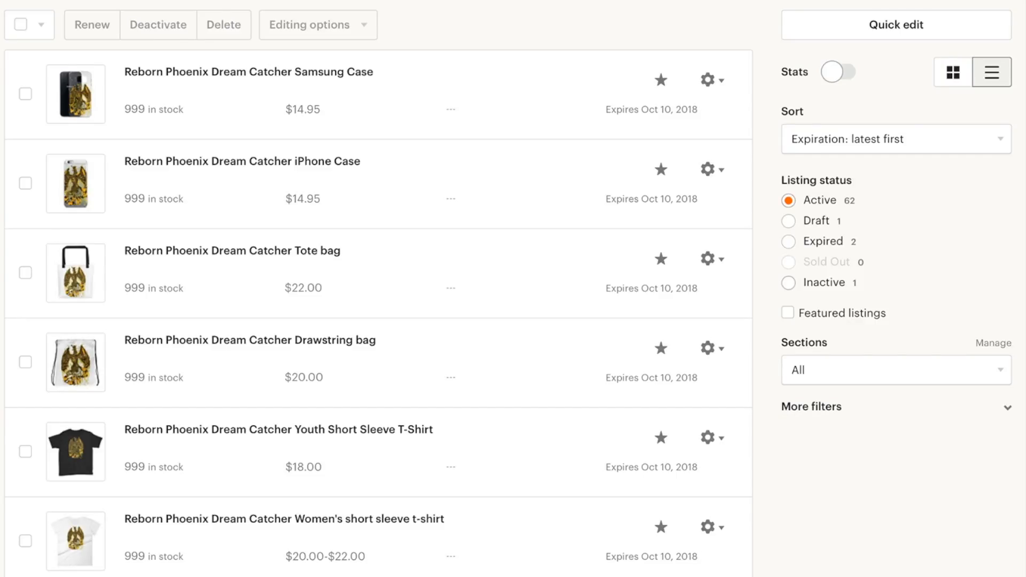
In the Etsy listings manager, show the draft listings and publish the NAVY VET Short-Sleeve Unisex T-Shirt.
left_click(789, 220)
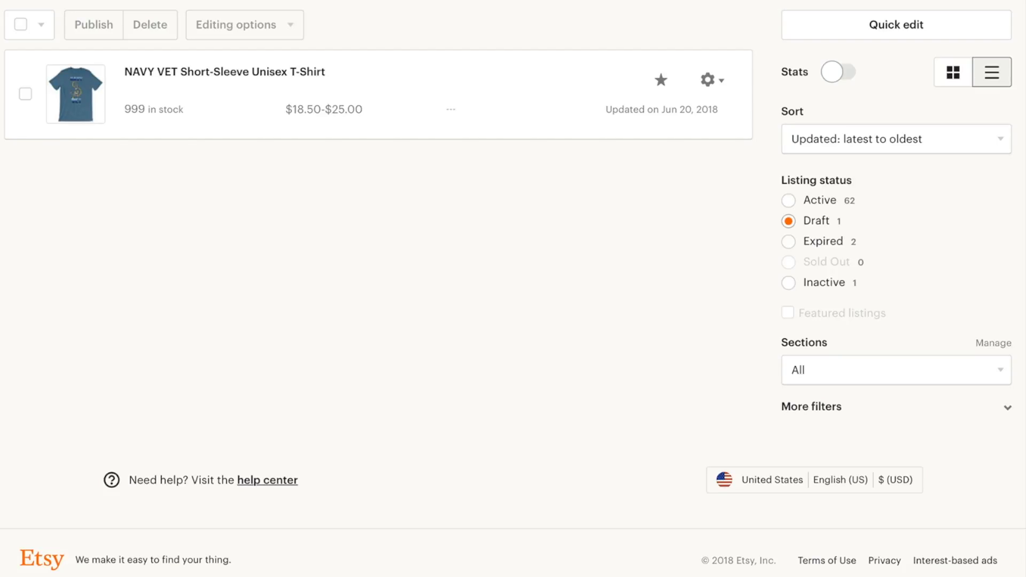
left_click(25, 93)
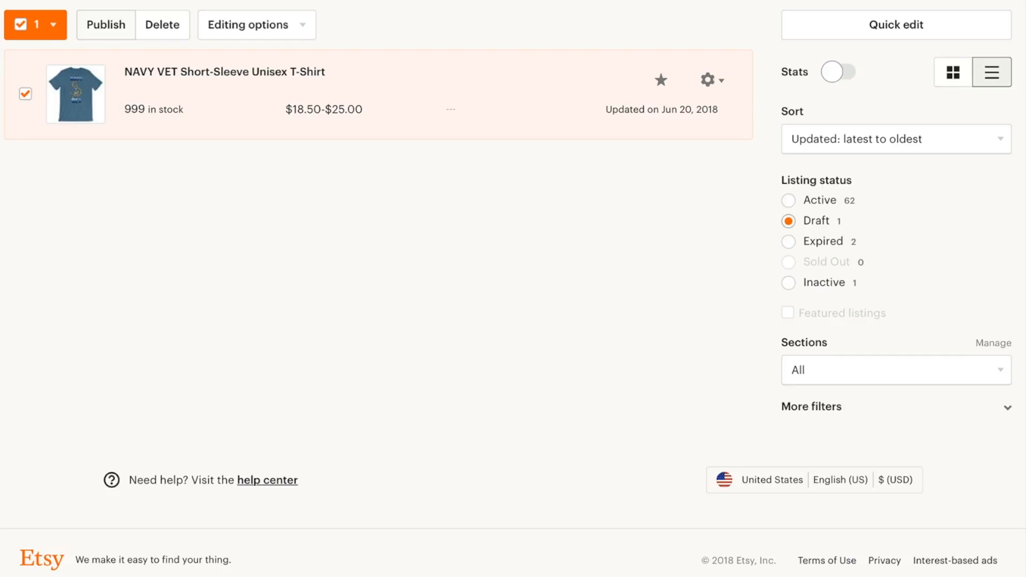
left_click(106, 25)
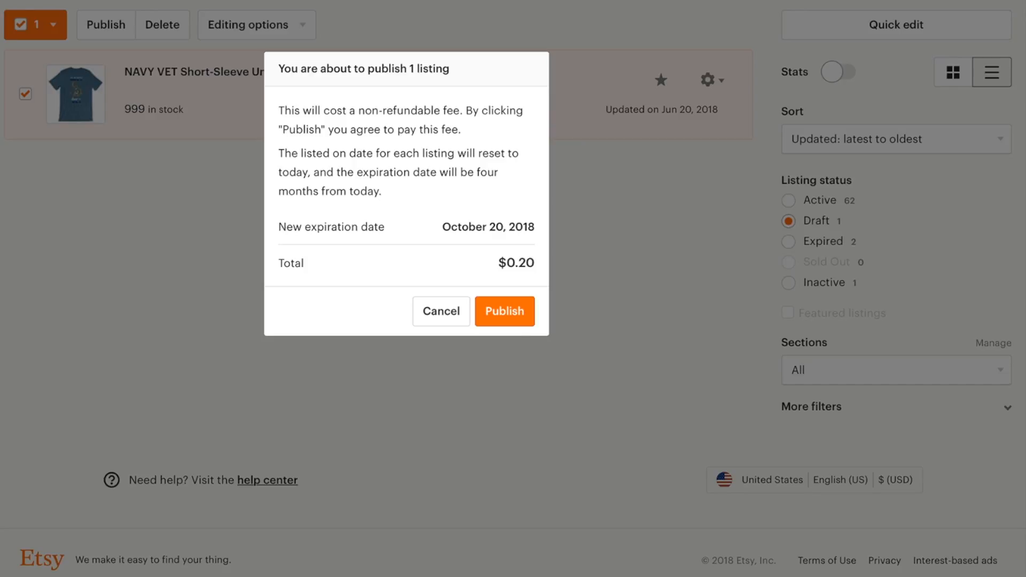
left_click(504, 311)
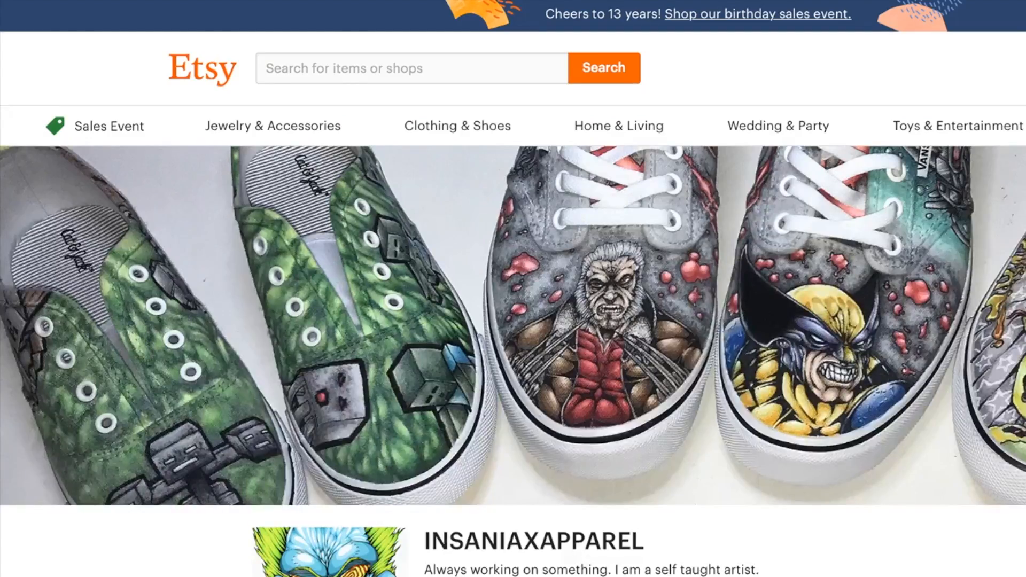
Examine the public Etsy shop page, from the NAVY VET T-shirt and other items down to the Updates and About sections.
scroll(513, 288, "down", 5)
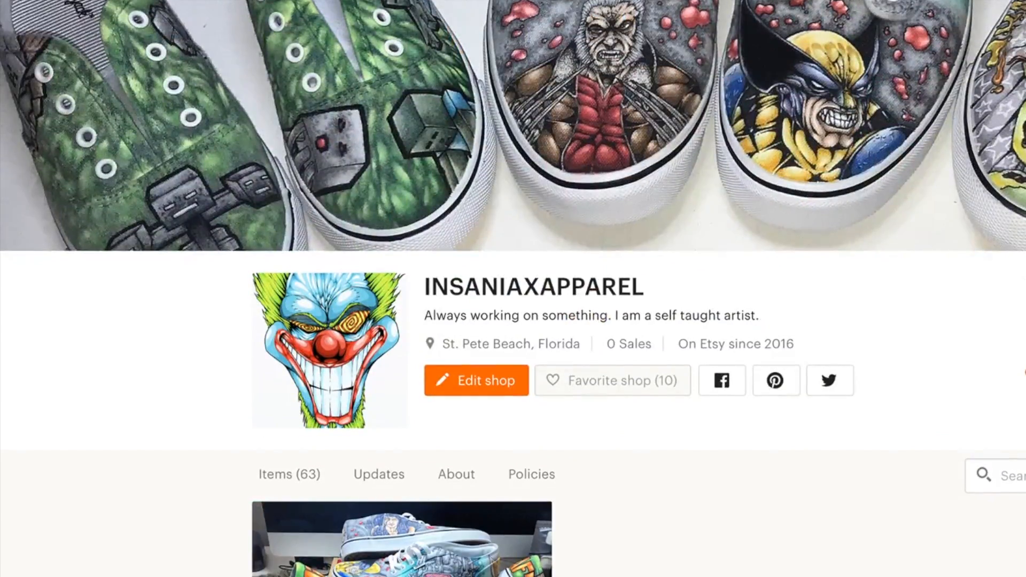
scroll(513, 288, "down", 10)
scroll(506, 363, "down", 4)
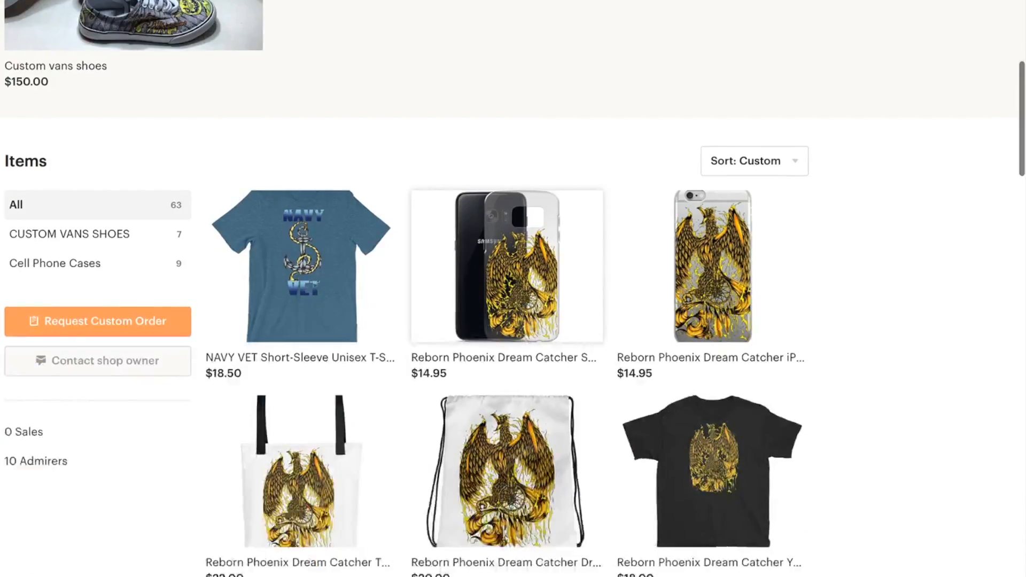
scroll(514, 289, "down", 4)
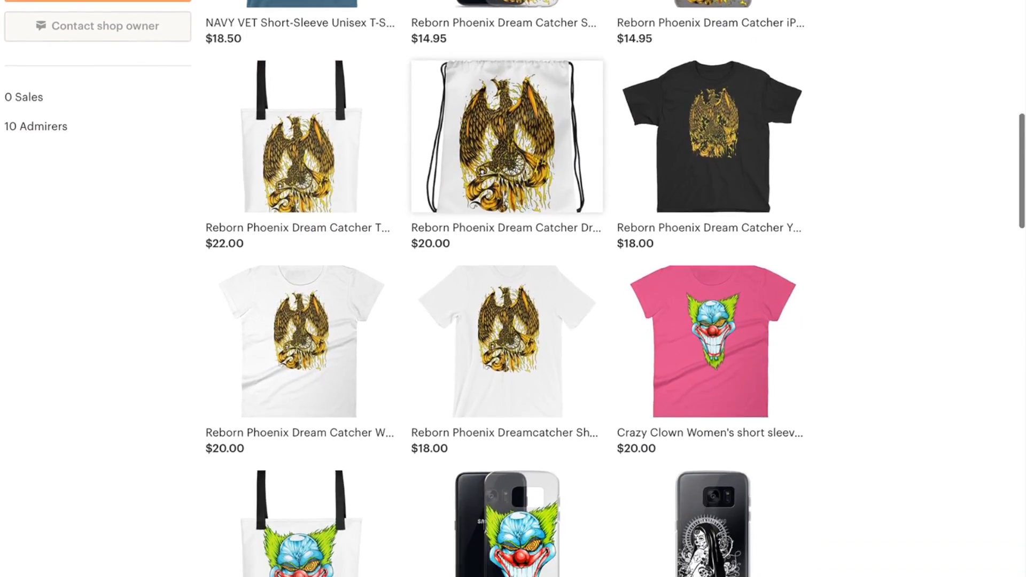
scroll(507, 326, "down", 4)
scroll(507, 326, "down", 6)
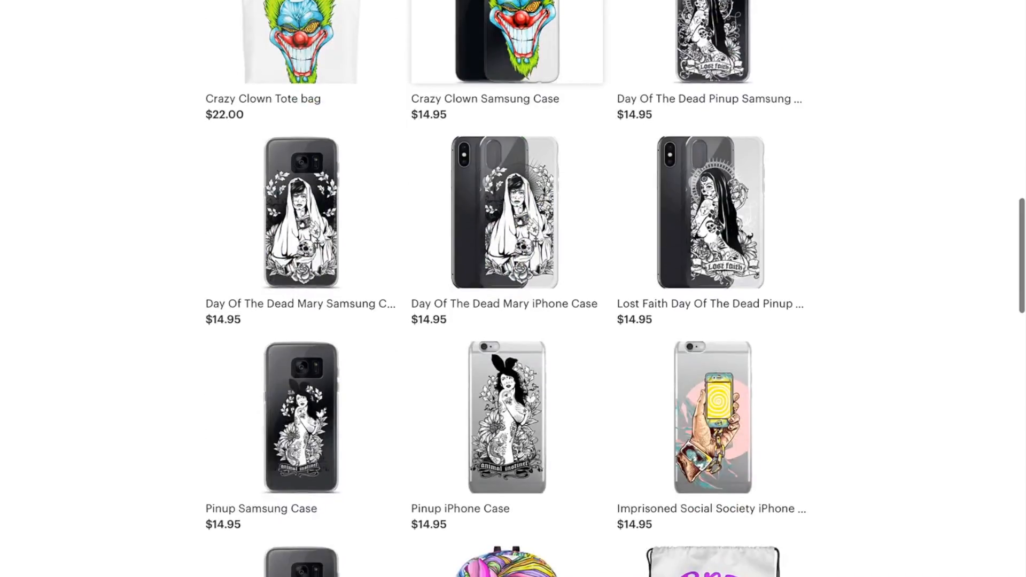
scroll(507, 374, "down", 4)
scroll(513, 288, "down", 2)
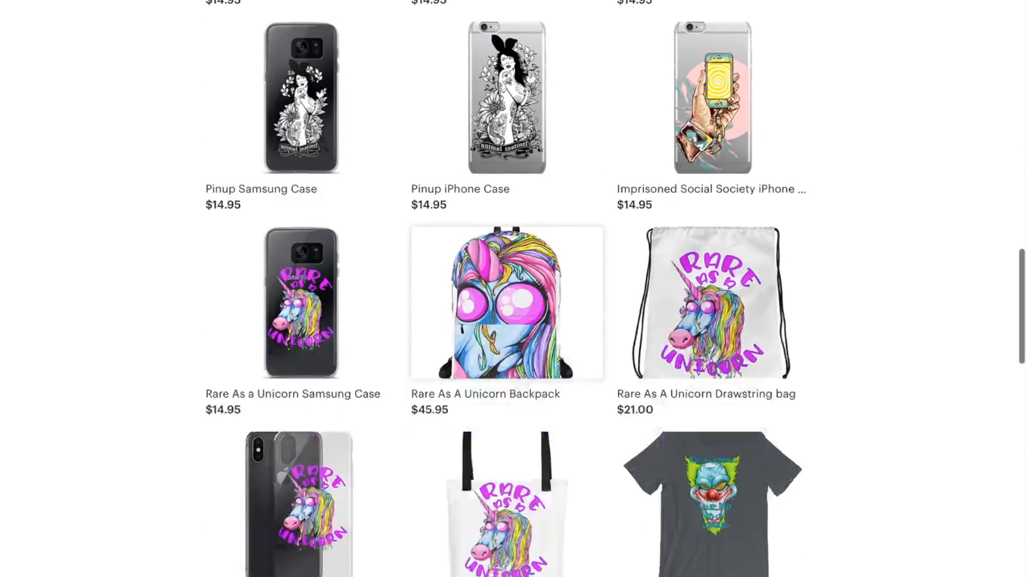
scroll(513, 288, "down", 5)
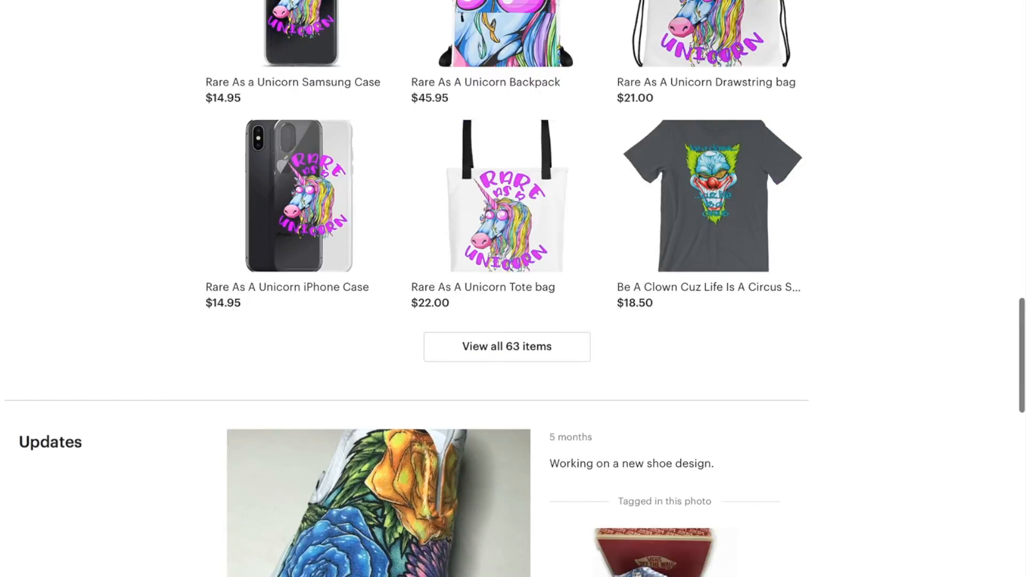
scroll(513, 288, "down", 3)
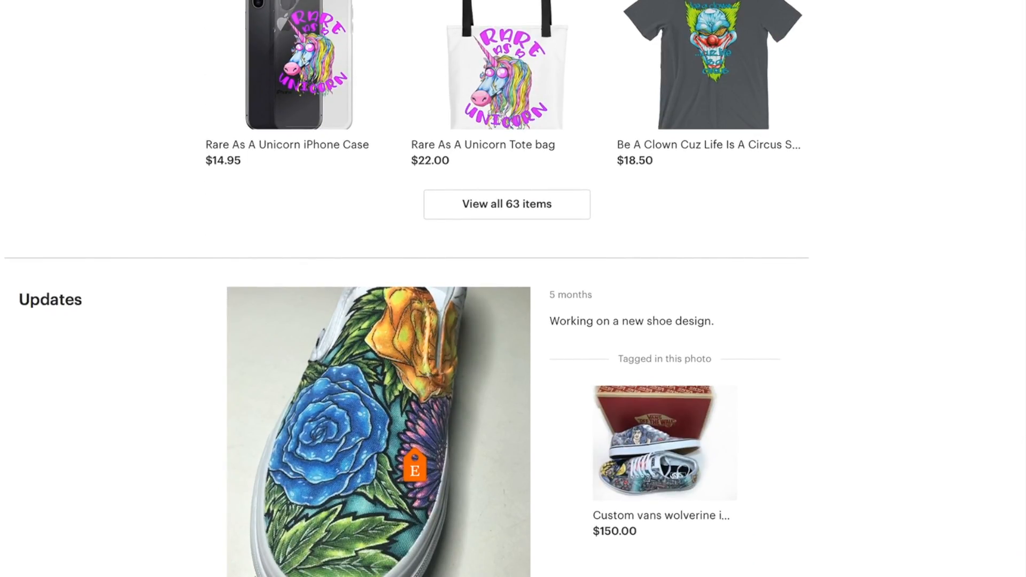
scroll(513, 288, "down", 5)
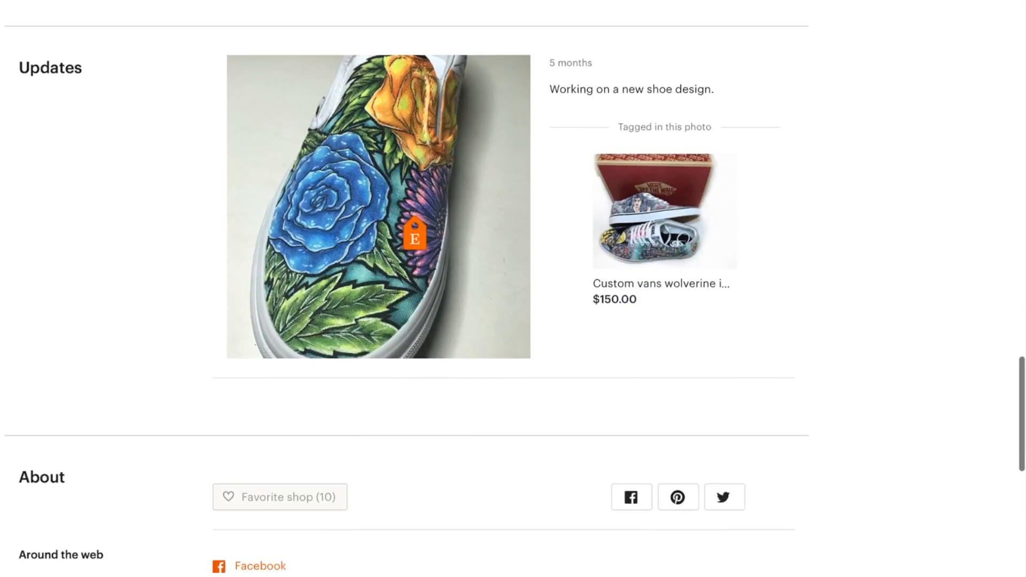
scroll(513, 288, "up", 10)
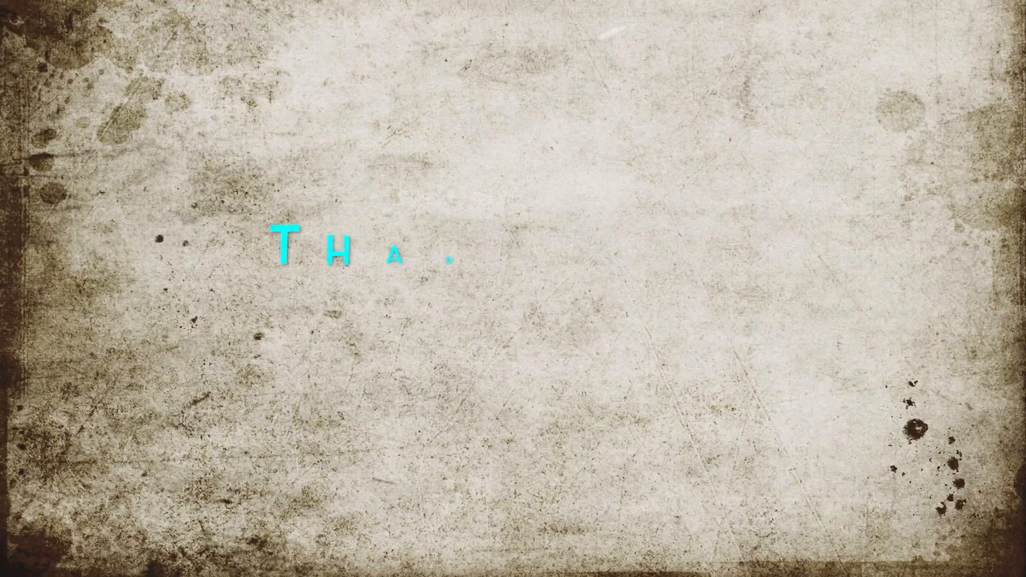